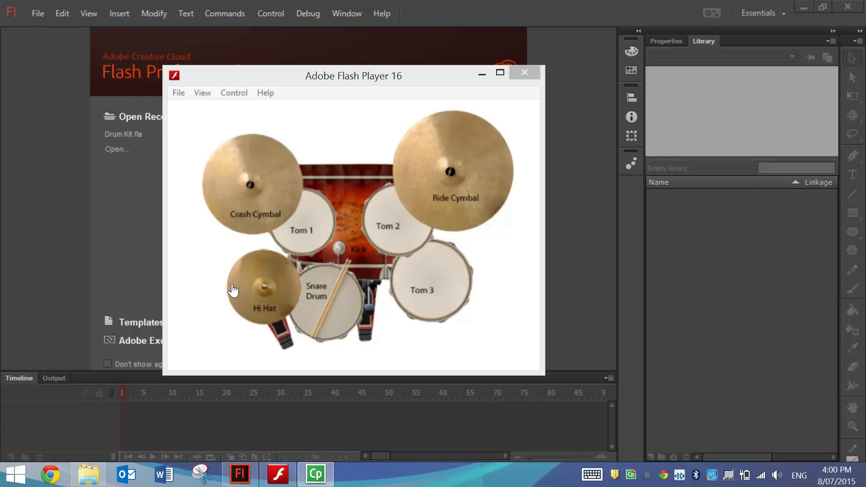
# - Try the finished drum kit in Flash Player, then bring the Flash Professional start screen forward
pyautogui.click(277, 277)
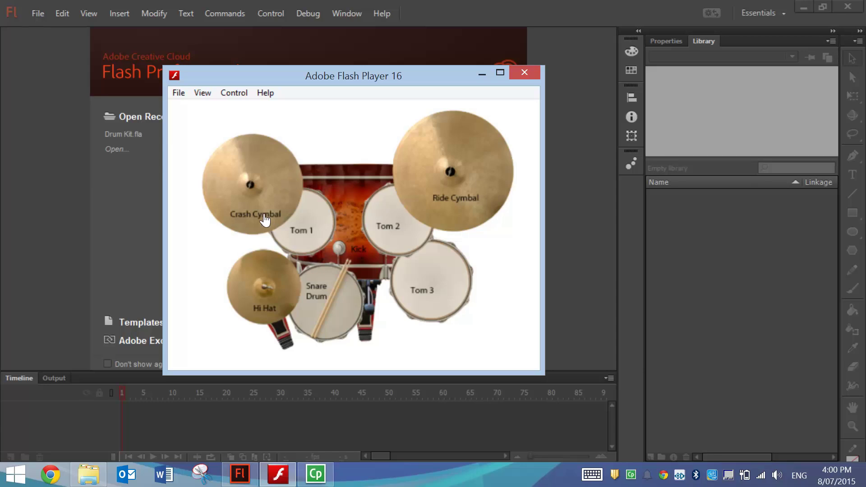
pyautogui.click(106, 213)
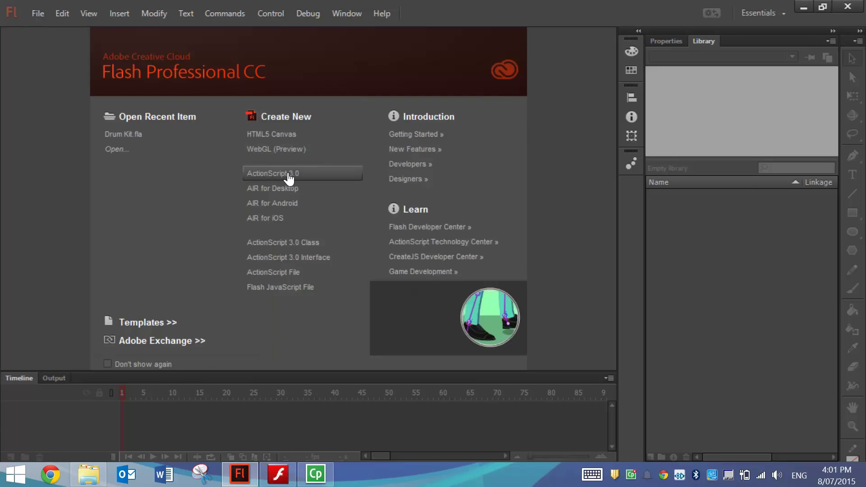
# - Create a new ActionScript 3.0 document and open Import to Library showing all file types
pyautogui.click(316, 176)
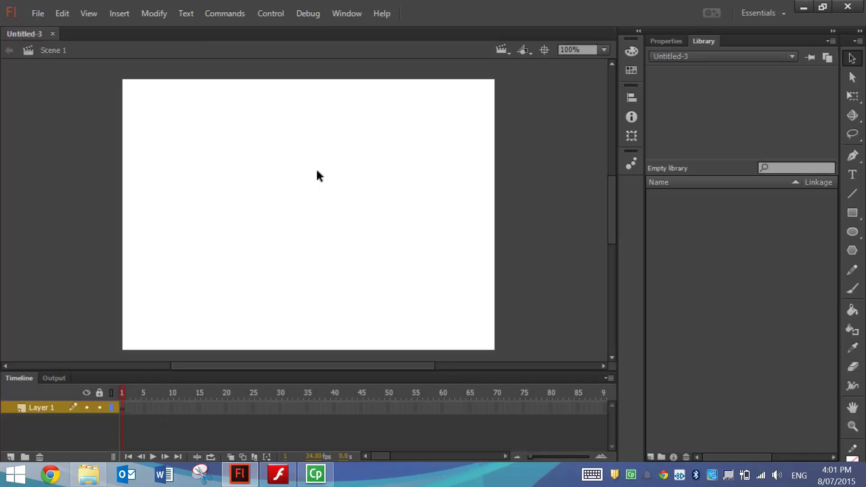
pyautogui.click(41, 19)
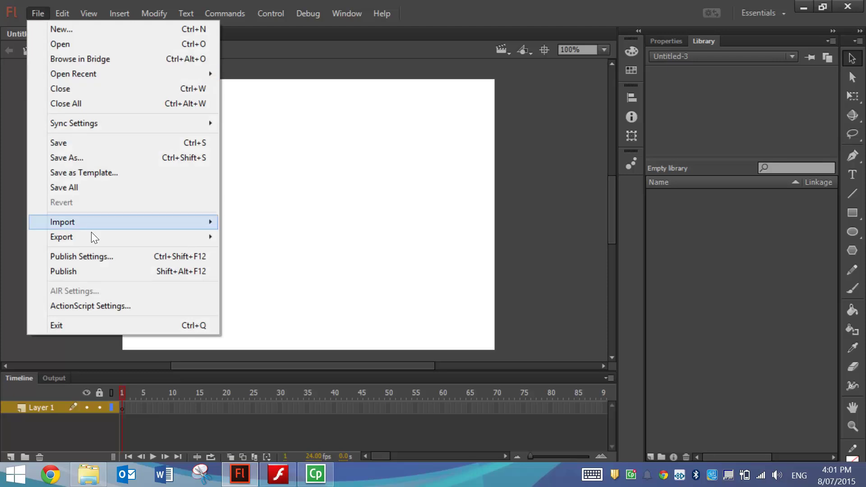
pyautogui.moveTo(196, 222)
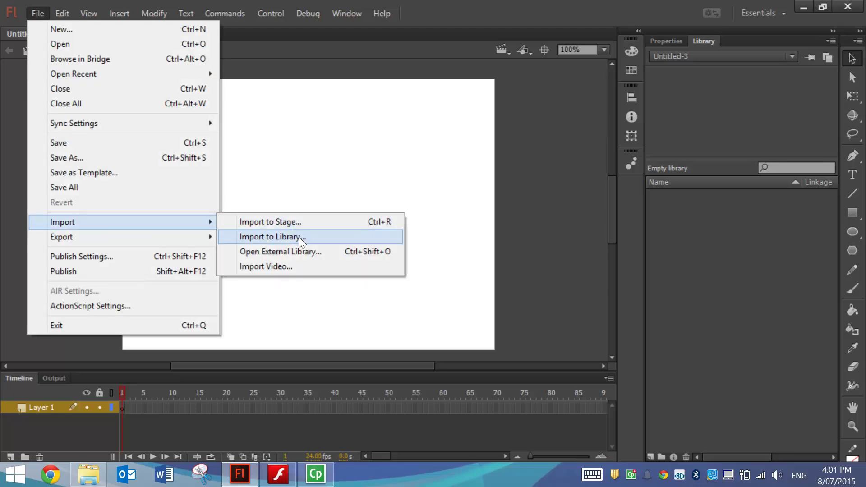
pyautogui.click(326, 236)
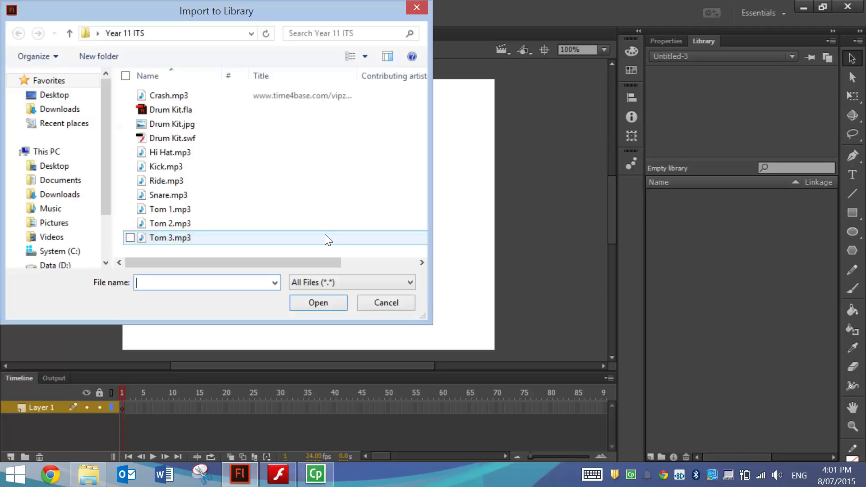
pyautogui.moveTo(423, 317); pyautogui.dragTo(511, 368)
pyautogui.click(496, 334)
pyautogui.click(434, 320)
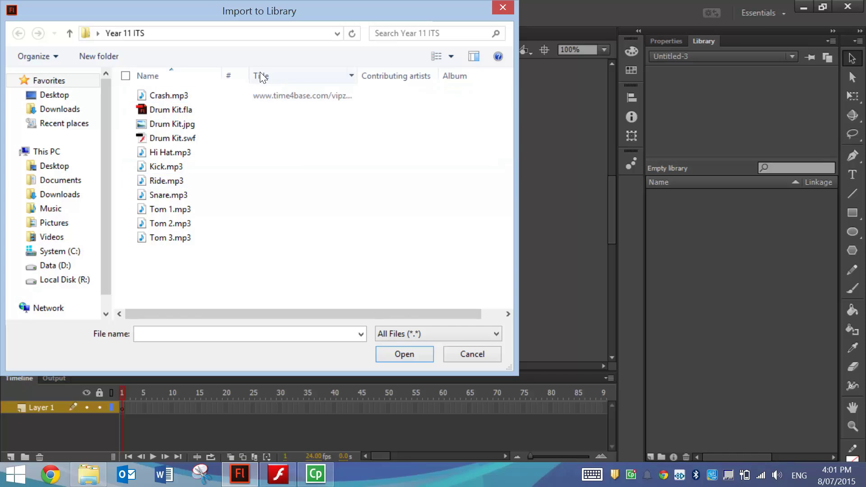
# - Import the eight drum sounds, Crash.mp3 through Tom 3.mp3, into the library
pyautogui.click(167, 96)
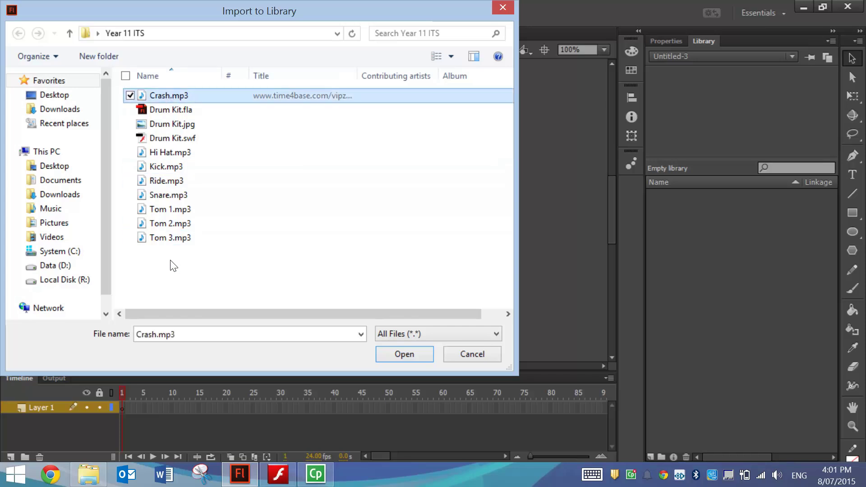
pyautogui.moveTo(171, 261); pyautogui.dragTo(163, 156)
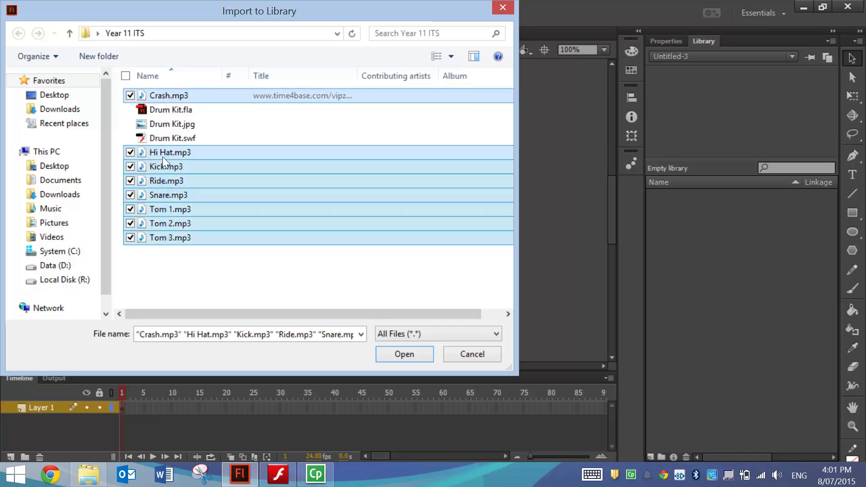
pyautogui.click(391, 356)
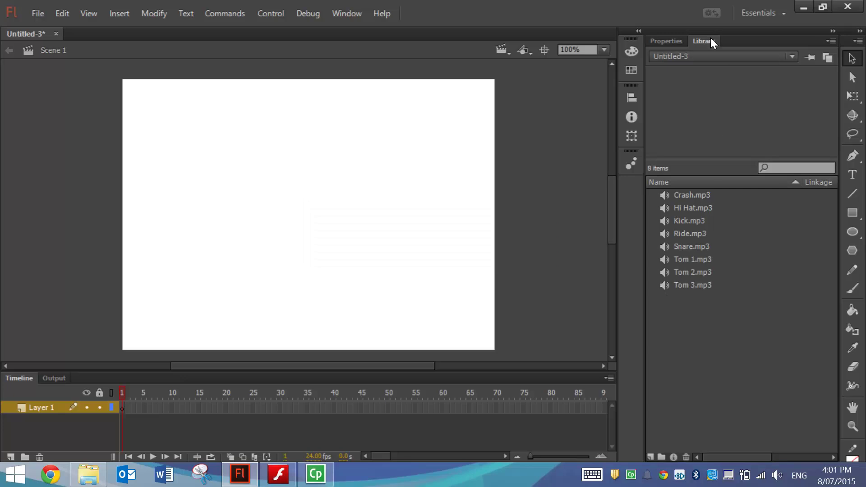
# - Import Drum Kit.jpg to the library and place it on the stage
pyautogui.click(33, 15)
pyautogui.moveTo(200, 220)
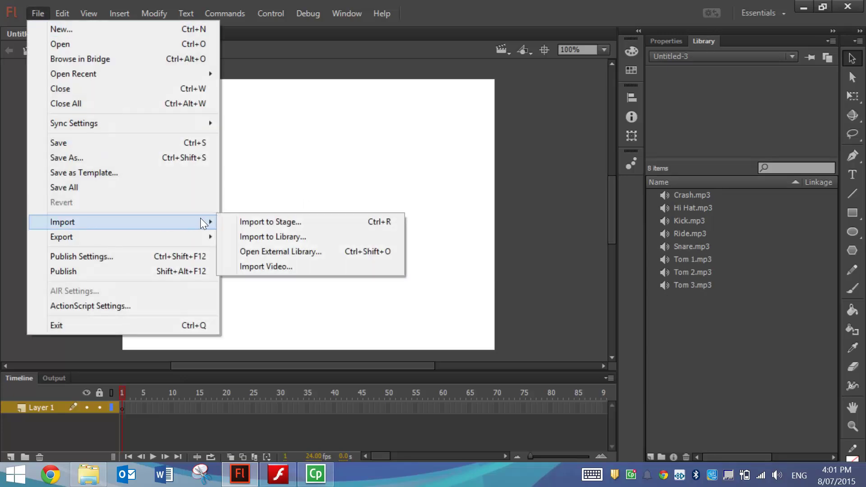
pyautogui.click(264, 236)
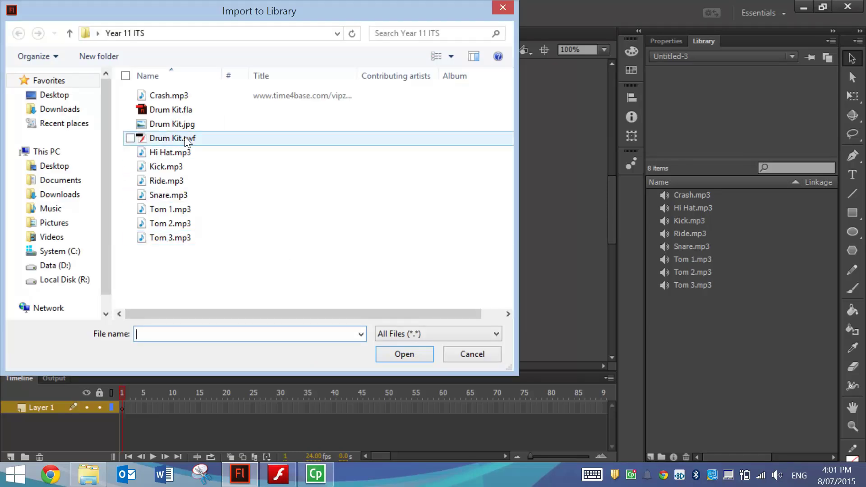
pyautogui.click(179, 123)
pyautogui.doubleClick(196, 126)
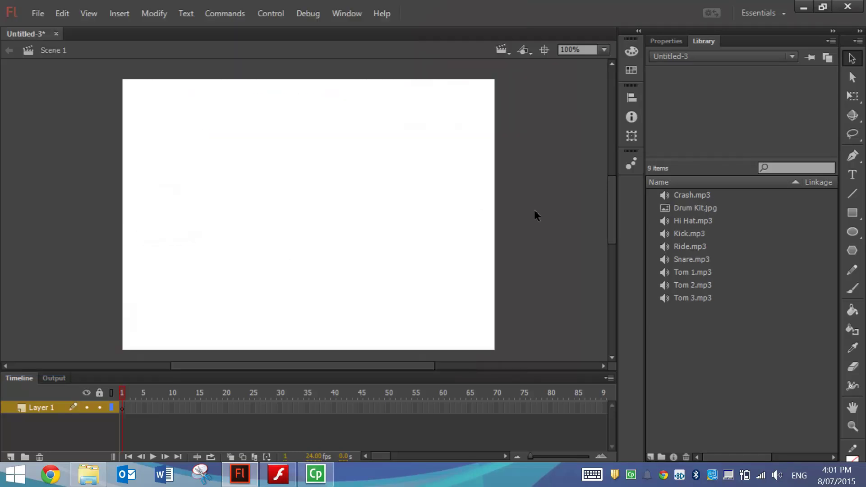
pyautogui.click(703, 208)
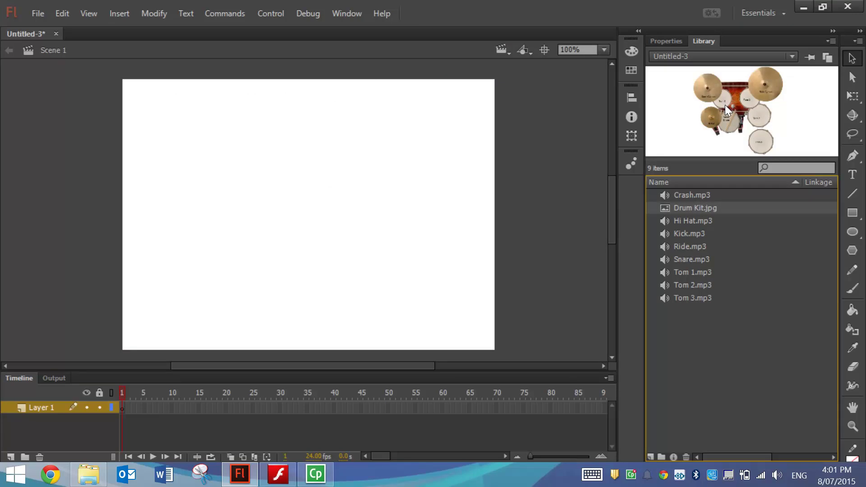
pyautogui.moveTo(740, 102); pyautogui.dragTo(366, 208)
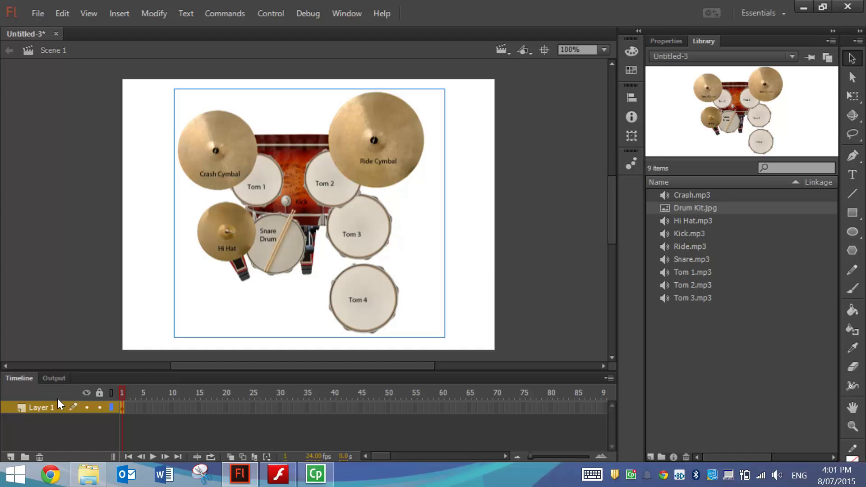
# - Rename Layer 1 to 'Drum Kit' and lock it
pyautogui.doubleClick(45, 407)
pyautogui.write('Drum Kit')
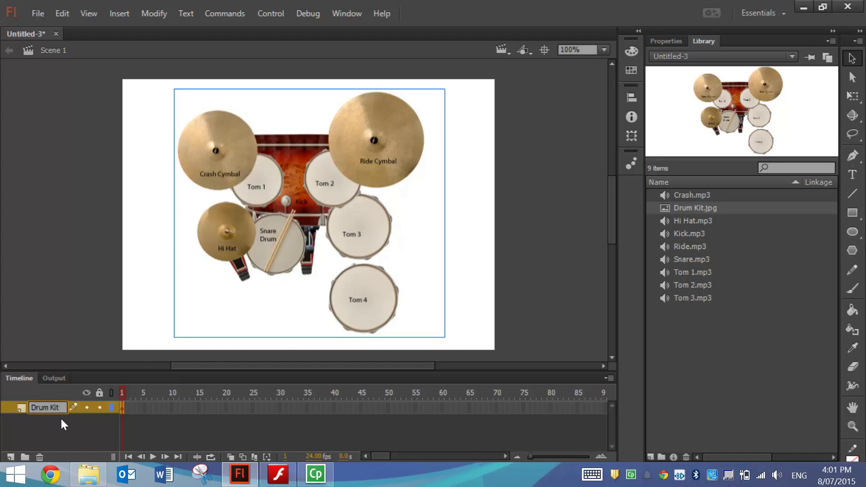
pyautogui.click(99, 407)
pyautogui.moveTo(202, 372); pyautogui.dragTo(203, 345)
pyautogui.moveTo(612, 187); pyautogui.dragTo(615, 188)
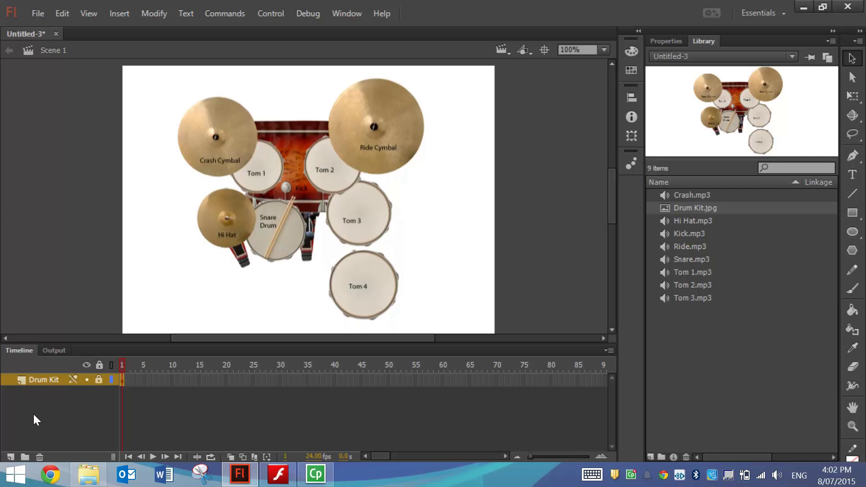
# - Add a new layer named 'Hi Hat' above the Drum Kit layer
pyautogui.click(10, 456)
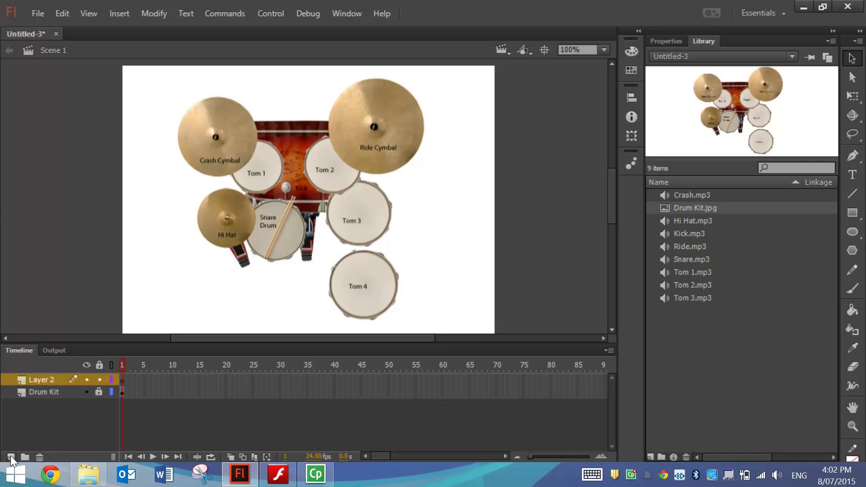
pyautogui.doubleClick(37, 380)
pyautogui.write('Hi Hat')
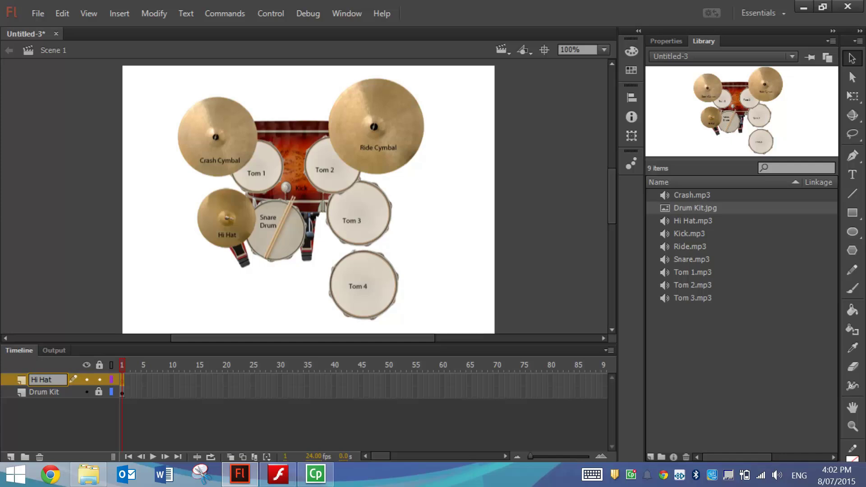
pyautogui.click(128, 263)
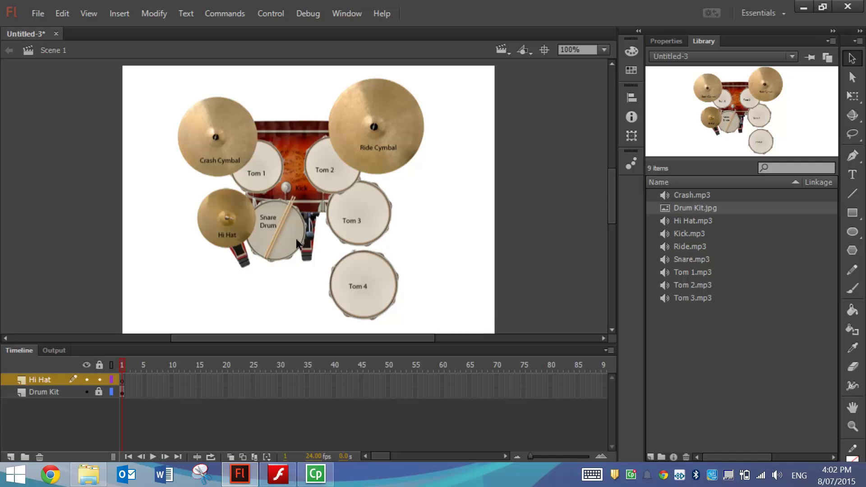
# - Draw a pure green oval over the hi-hat cymbal with the Oval Tool
pyautogui.click(852, 234)
pyautogui.click(800, 231)
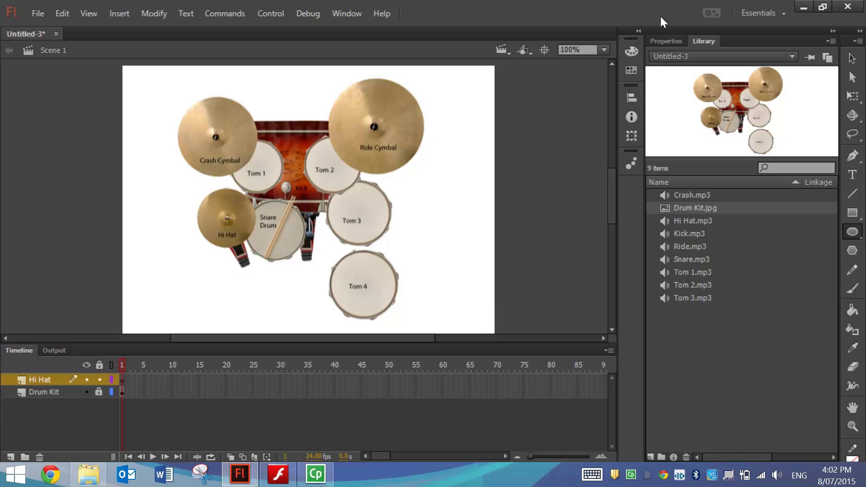
pyautogui.click(668, 42)
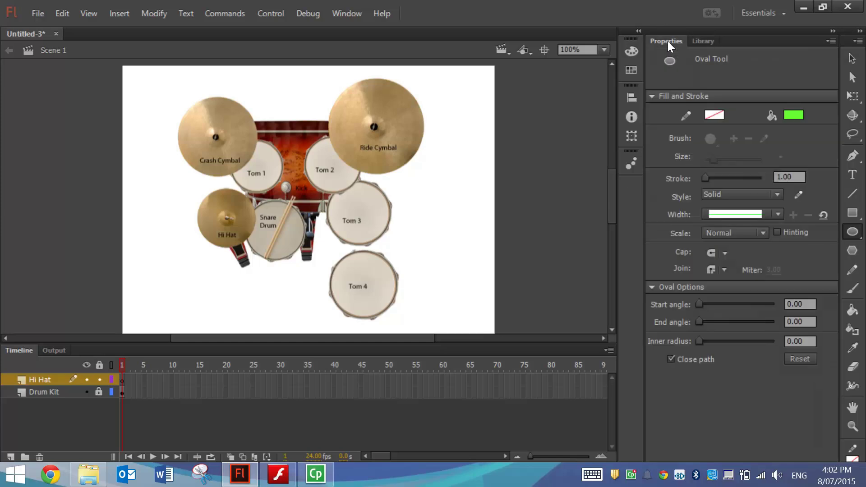
pyautogui.click(794, 115)
pyautogui.click(662, 156)
pyautogui.moveTo(228, 220); pyautogui.dragTo(259, 246)
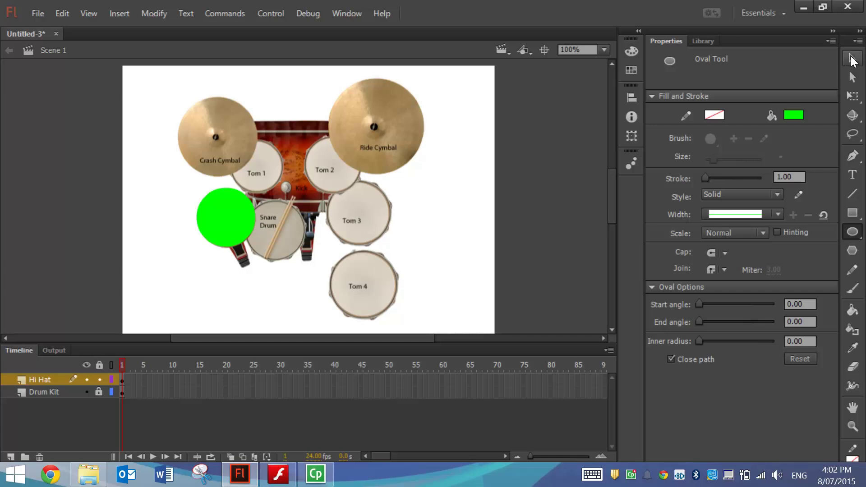
# - Select the green circle and convert it with Modify > Convert to Symbol into Button 'HiHat'
pyautogui.click(852, 59)
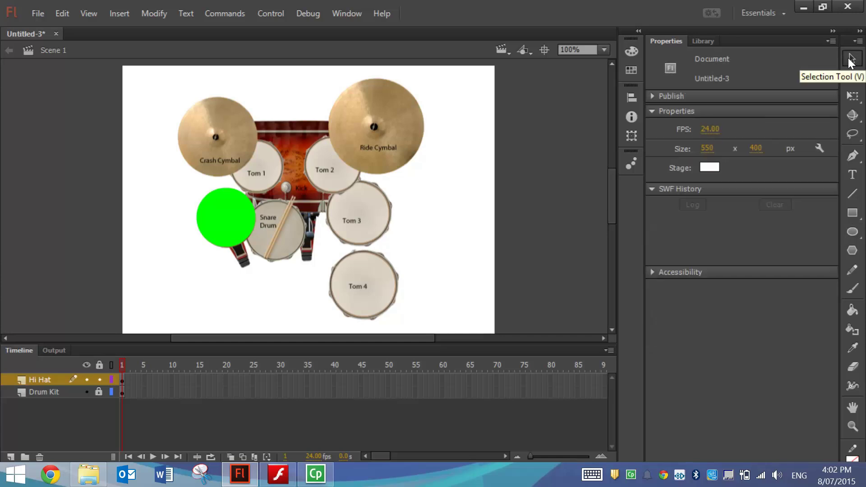
pyautogui.click(221, 218)
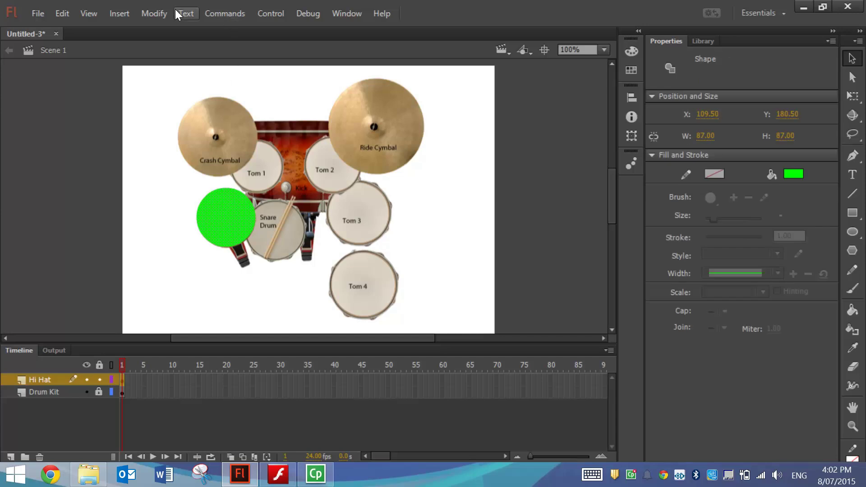
pyautogui.click(154, 14)
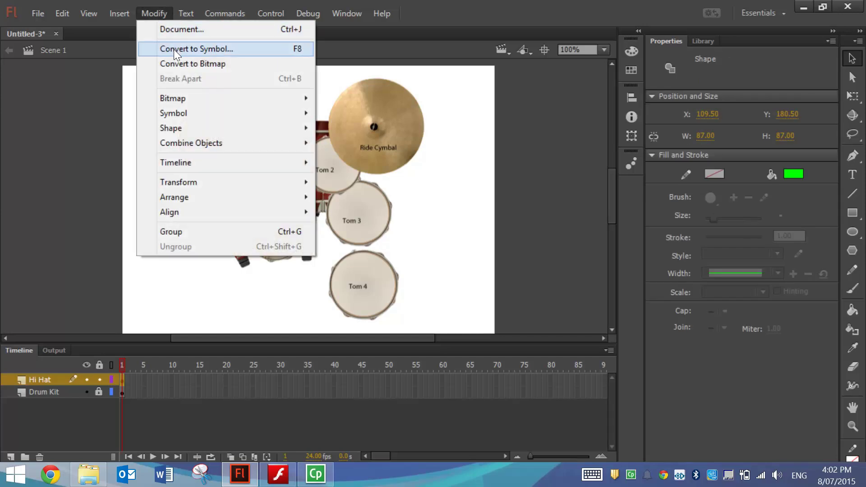
pyautogui.click(248, 49)
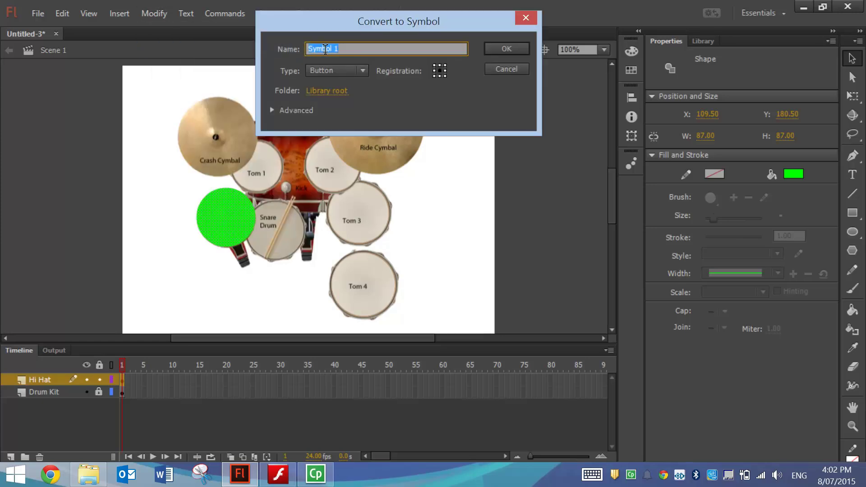
pyautogui.write('HiHat')
pyautogui.click(344, 70)
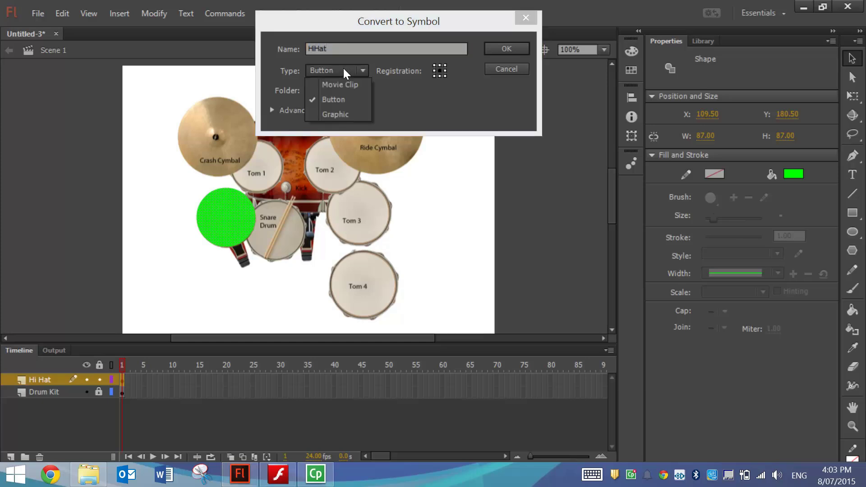
pyautogui.click(349, 96)
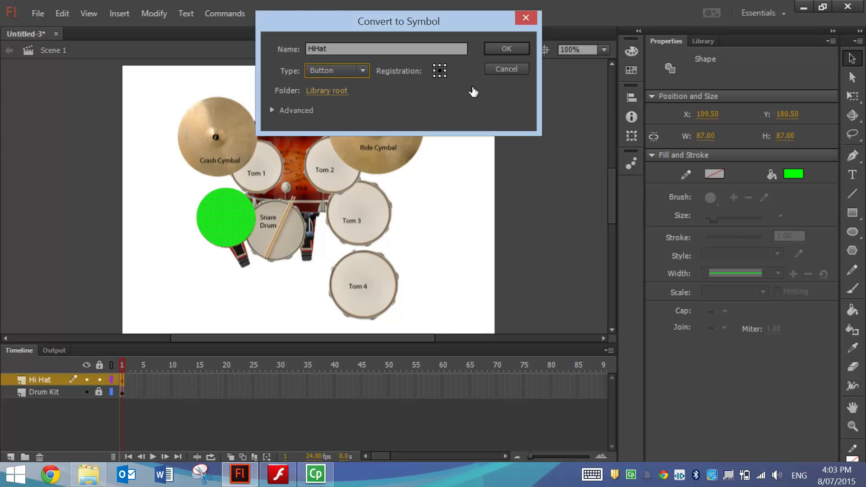
pyautogui.click(499, 49)
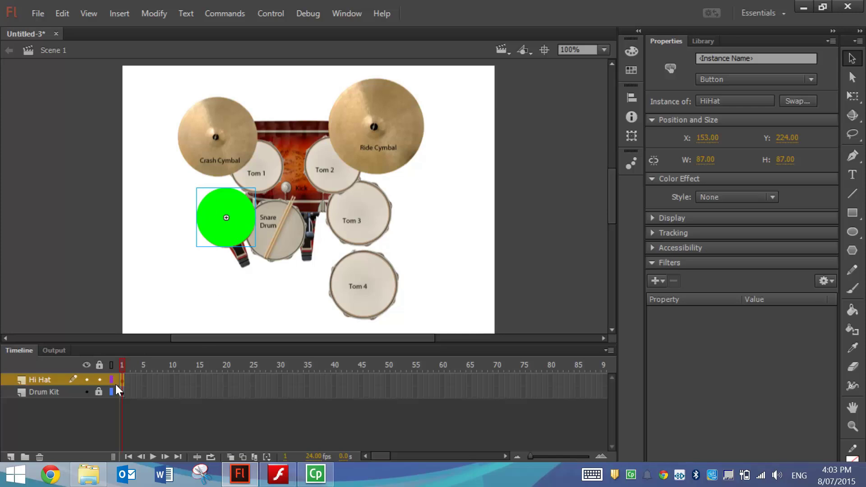
# - Open the HiHat button for editing and inspect its Over, Down and Hit states
pyautogui.doubleClick(240, 216)
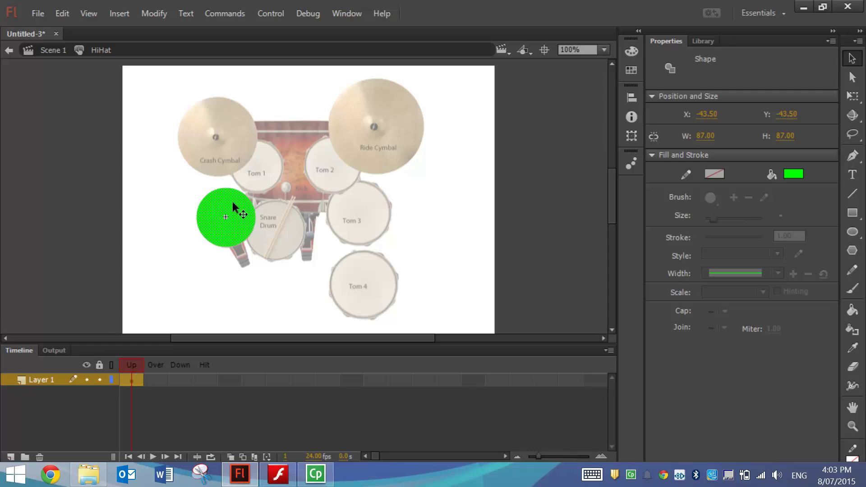
pyautogui.click(159, 383)
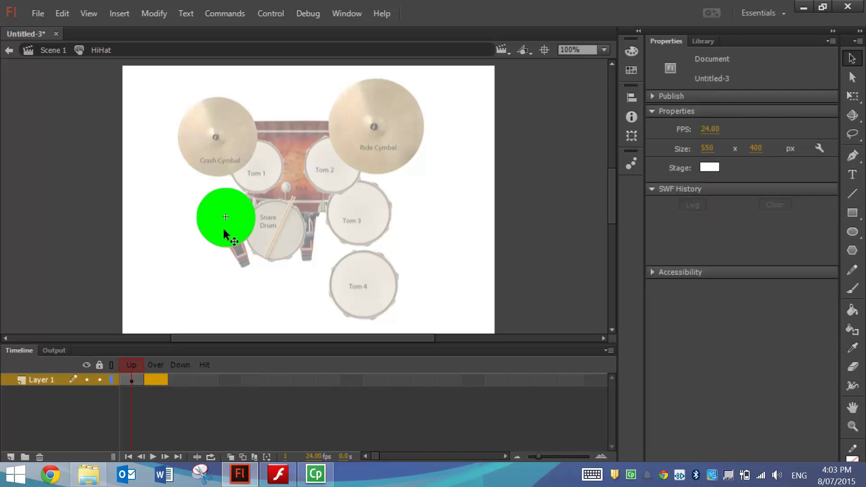
pyautogui.click(186, 381)
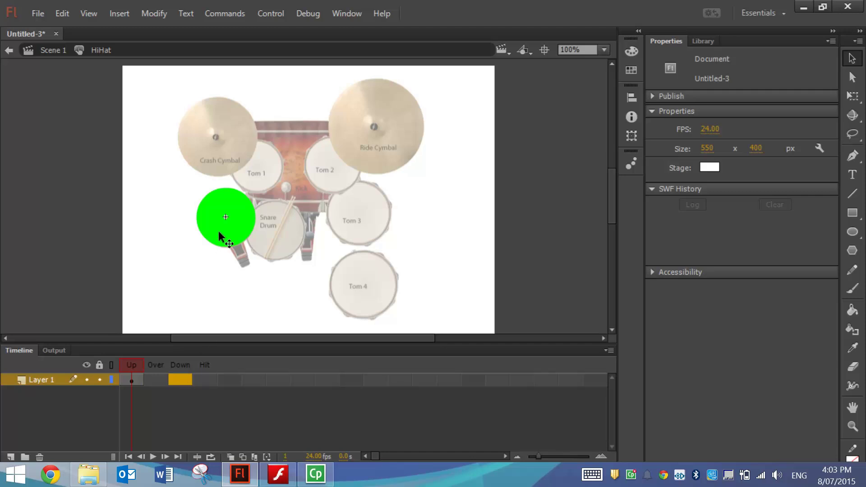
pyautogui.click(208, 378)
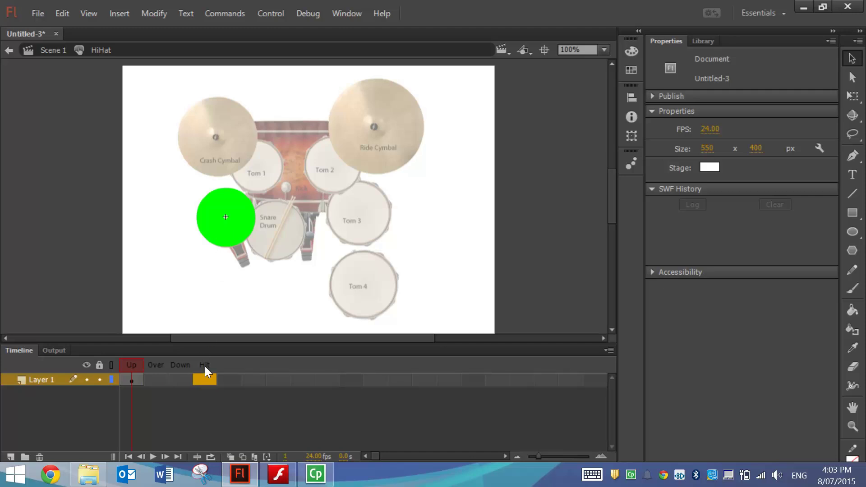
pyautogui.click(178, 381)
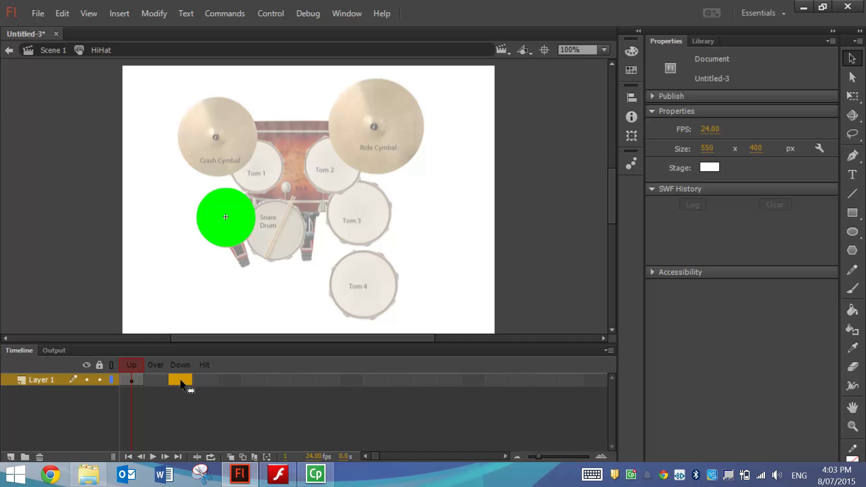
# - Attach Hi Hat.mp3 from the Library to the button's Down keyframe
pyautogui.click(181, 383)
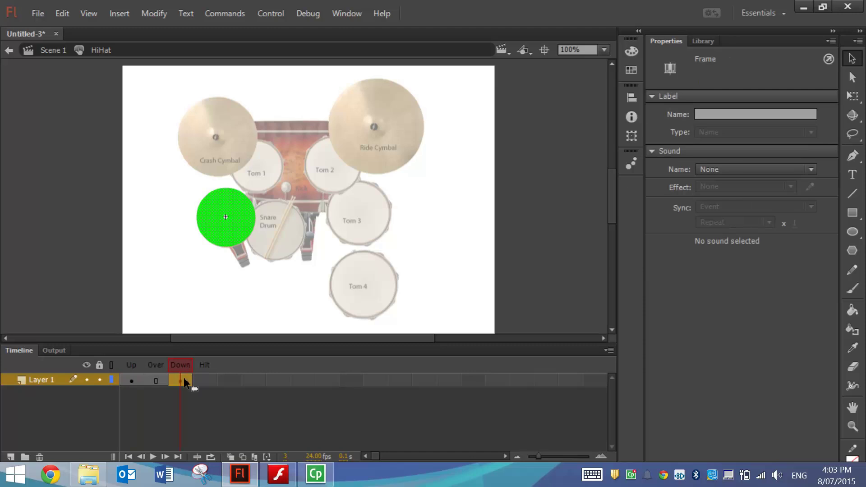
pyautogui.click(702, 42)
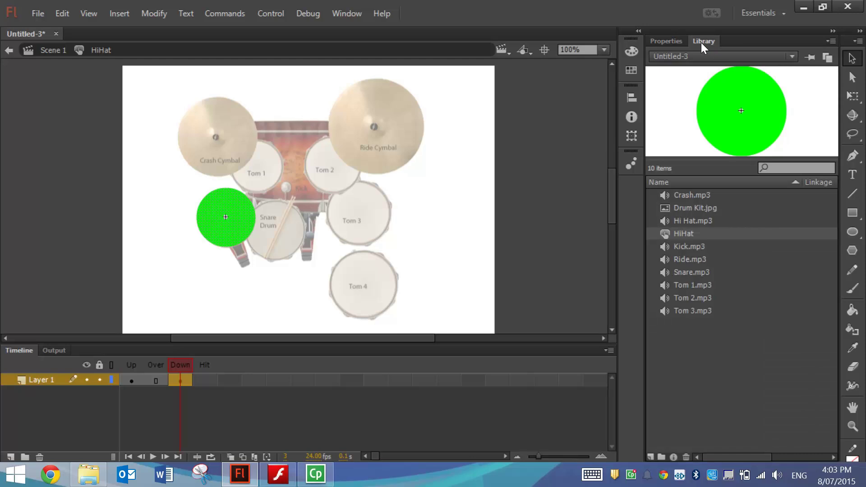
pyautogui.click(690, 220)
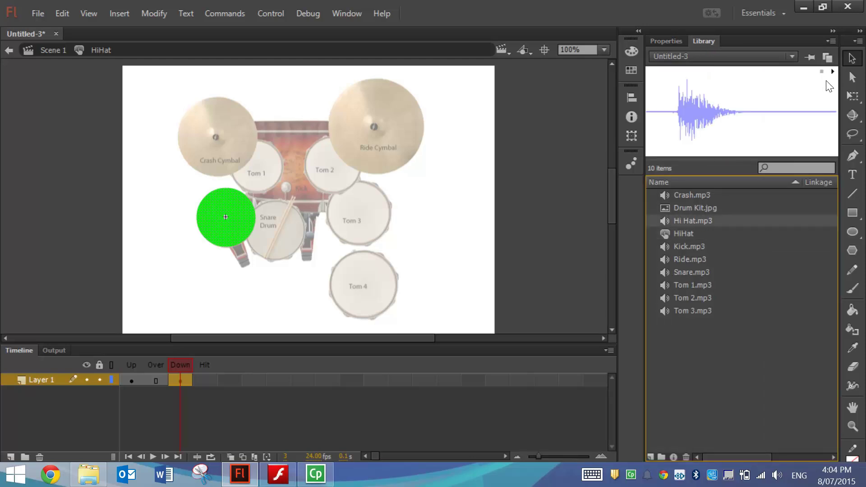
pyautogui.moveTo(706, 221); pyautogui.dragTo(333, 215)
pyautogui.click(205, 396)
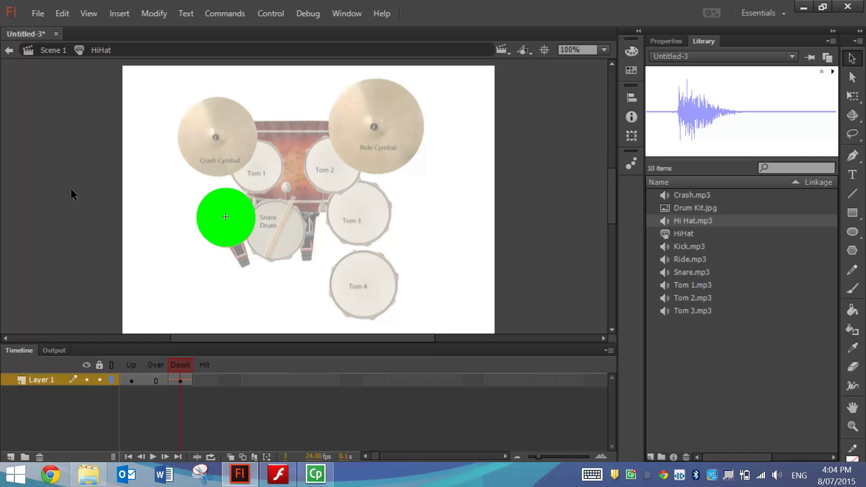
# - Return to Scene 1, test the movie with Ctrl+Enter, and close the Untitled-3.swf preview
pyautogui.click(8, 52)
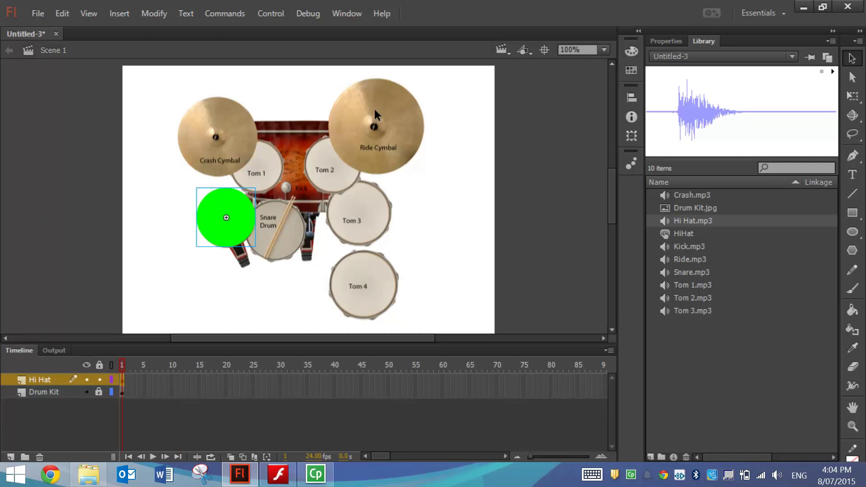
pyautogui.hotkey('ctrl', 'Return')
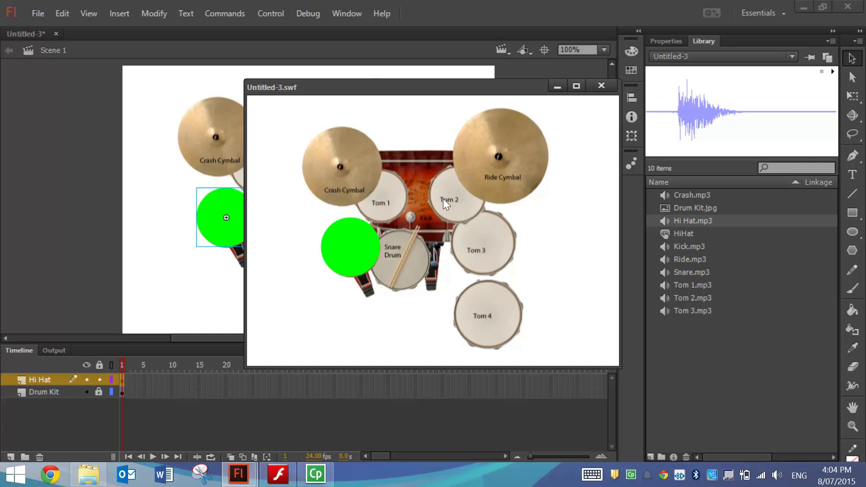
pyautogui.click(598, 82)
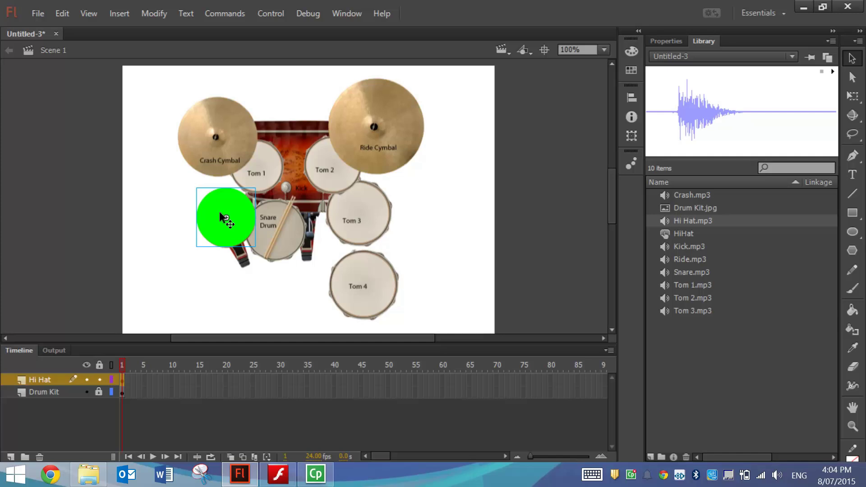
# - Set the HiHat instance's Color Effect style to Alpha at 0% so the circle disappears
pyautogui.click(658, 41)
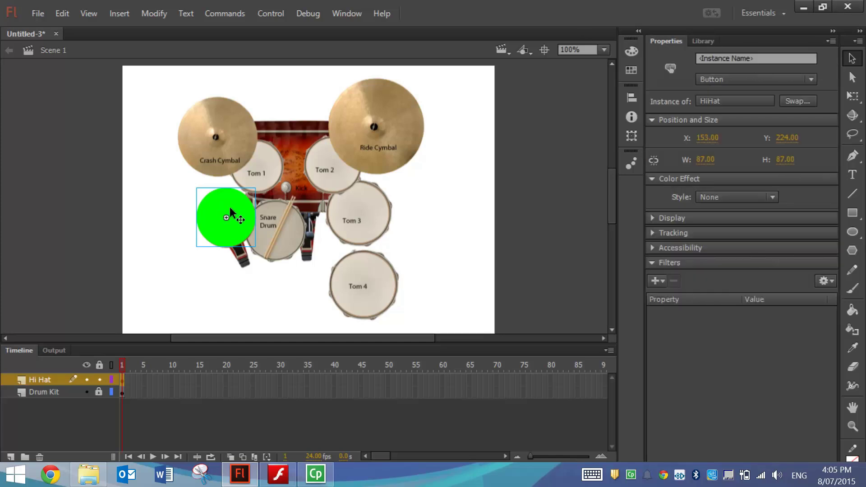
pyautogui.click(650, 180)
pyautogui.click(653, 179)
pyautogui.click(703, 199)
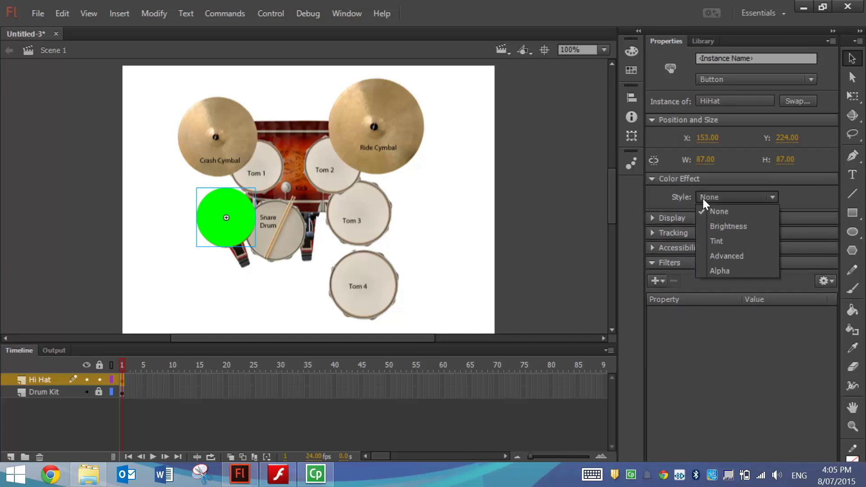
pyautogui.click(730, 270)
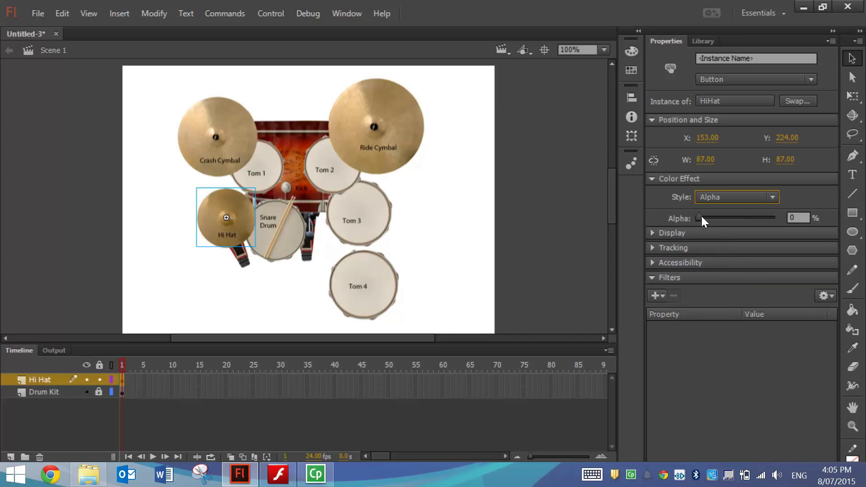
pyautogui.moveTo(700, 218); pyautogui.dragTo(662, 215)
pyautogui.click(323, 238)
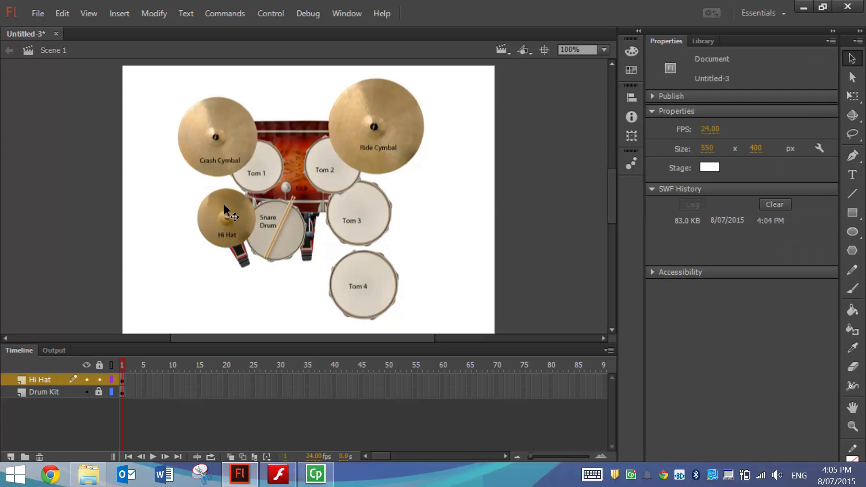
pyautogui.click(239, 216)
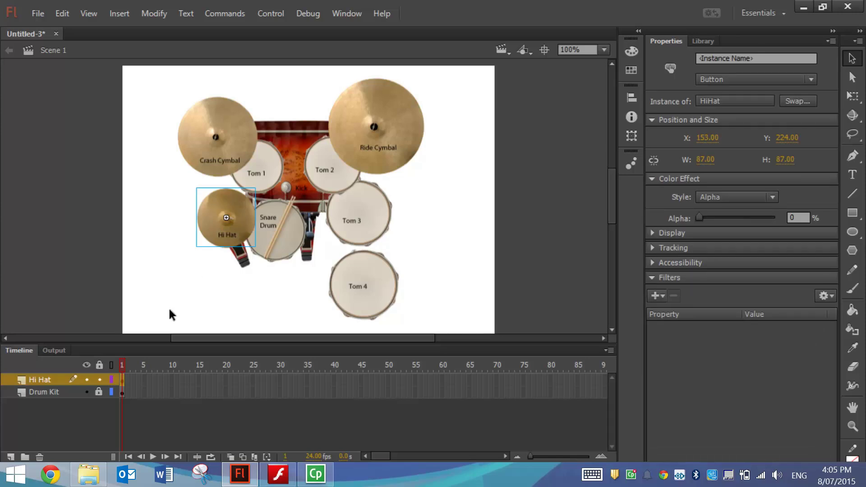
# - Lock the Hi Hat layer and add a new layer named 'Crash'
pyautogui.click(99, 380)
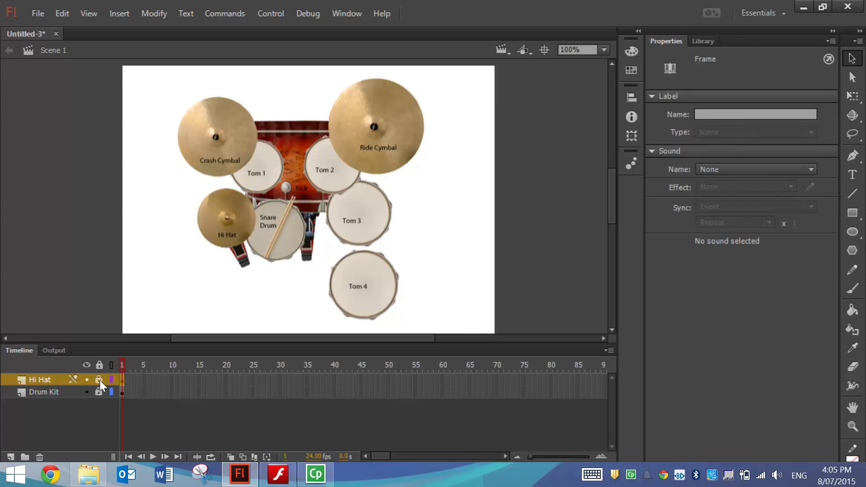
pyautogui.click(9, 456)
pyautogui.doubleClick(36, 379)
pyautogui.write('Crash')
pyautogui.click(55, 205)
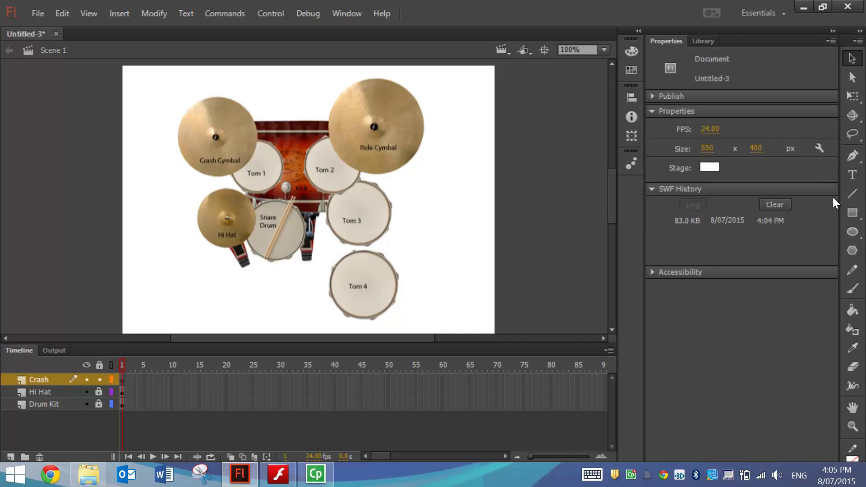
# - Draw a green circle over the crash cymbal and convert it to Button symbol 'Crash'
pyautogui.click(853, 231)
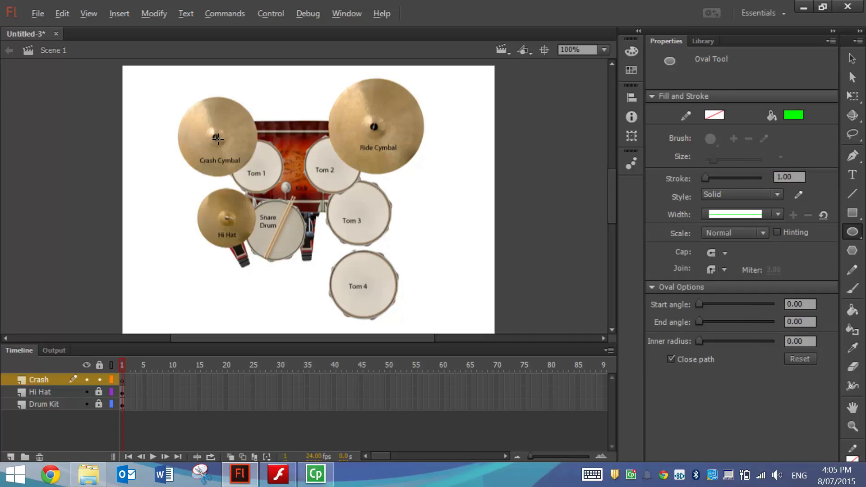
pyautogui.moveTo(218, 138); pyautogui.dragTo(258, 159)
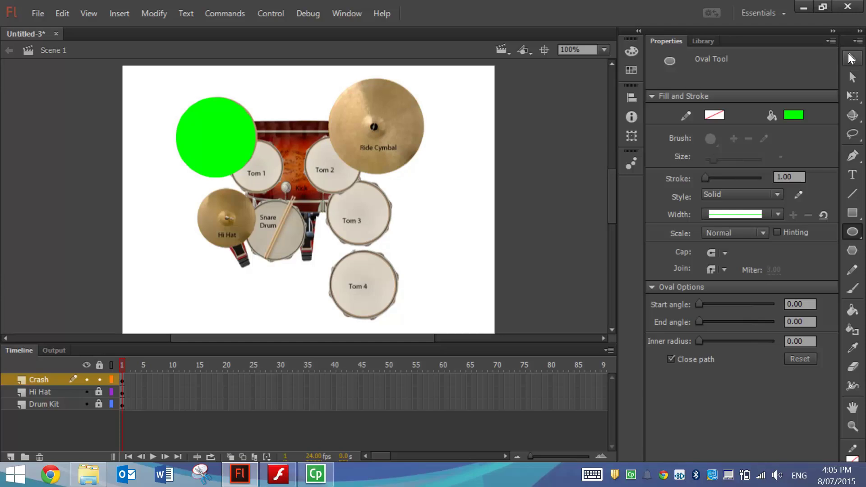
pyautogui.click(852, 57)
pyautogui.click(234, 147)
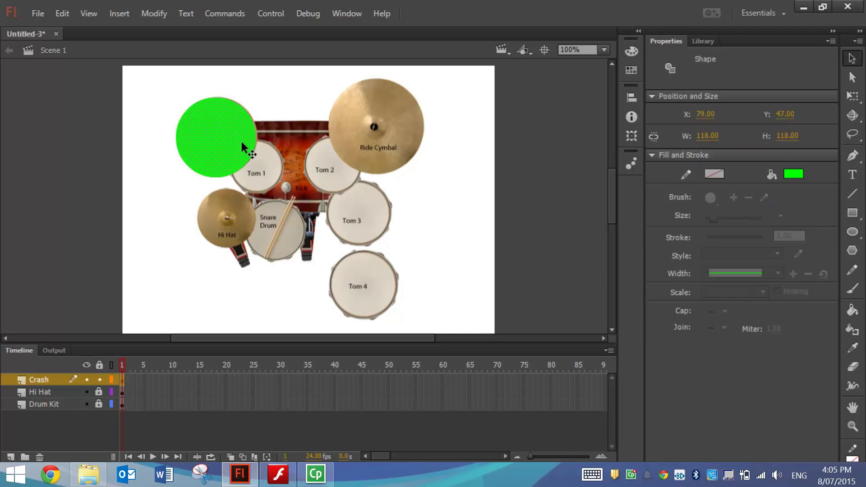
pyautogui.click(154, 13)
pyautogui.click(174, 48)
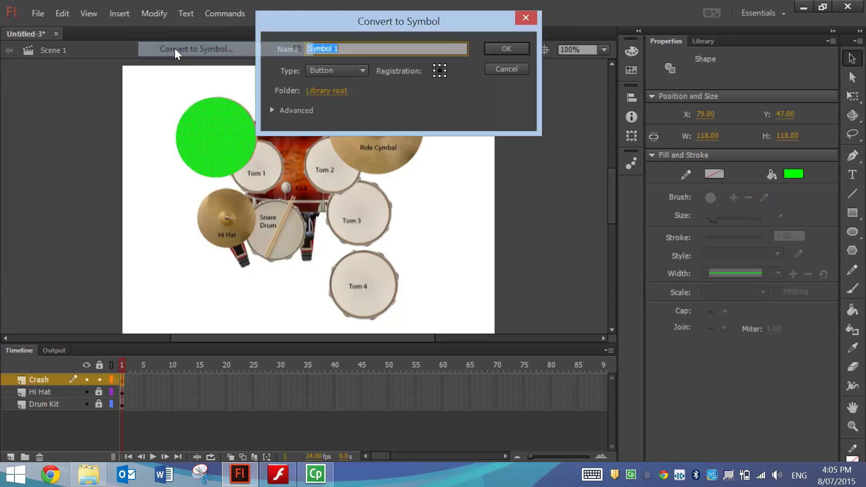
pyautogui.write('Crash')
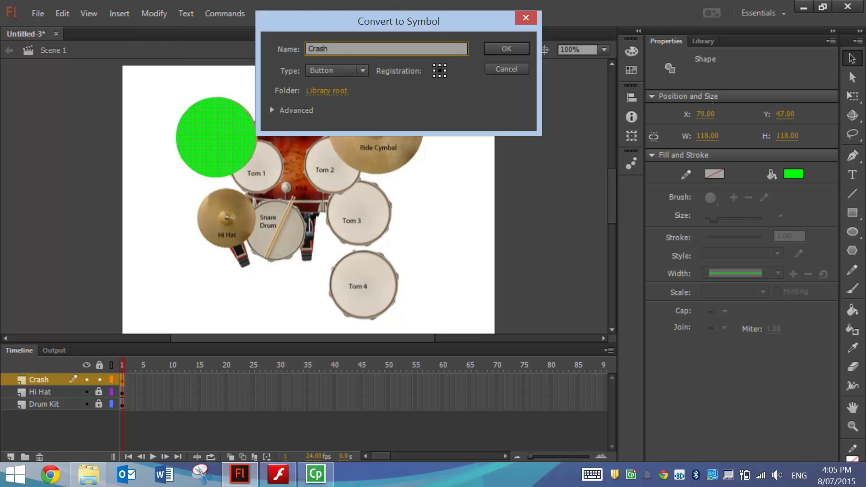
pyautogui.click(361, 71)
pyautogui.click(353, 96)
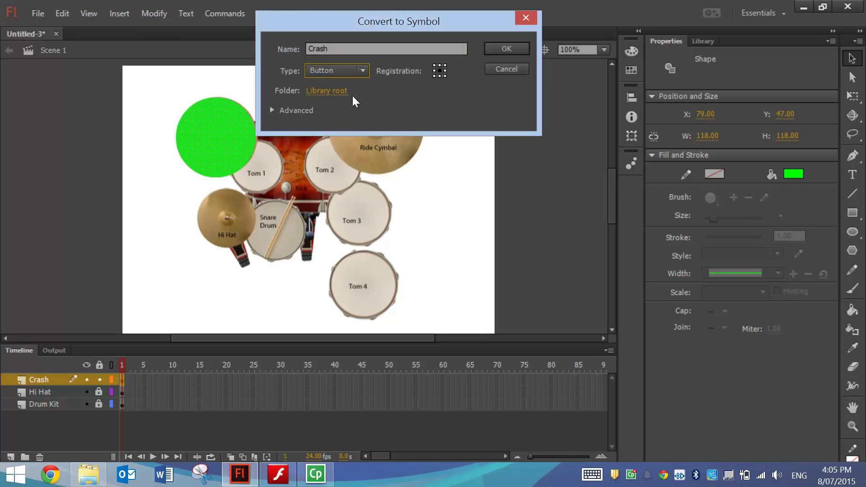
pyautogui.click(493, 45)
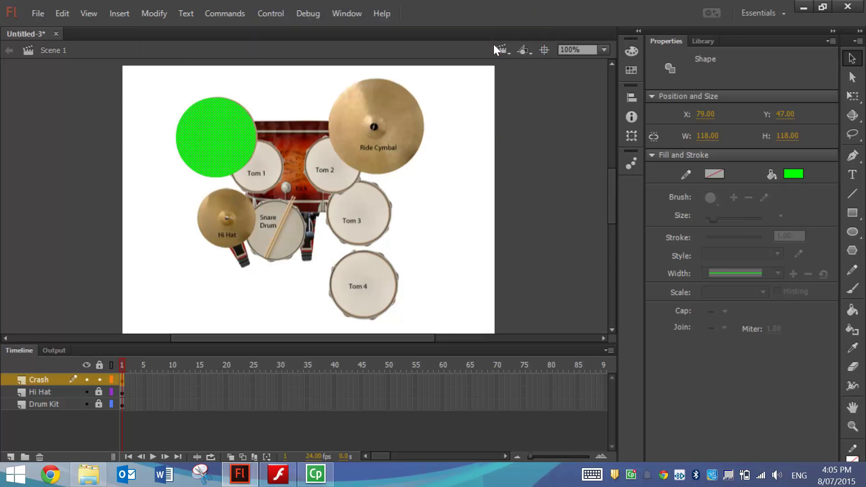
# - Insert a Down keyframe in the Crash button and drop Crash.mp3 onto its stage
pyautogui.doubleClick(243, 143)
pyautogui.click(180, 380)
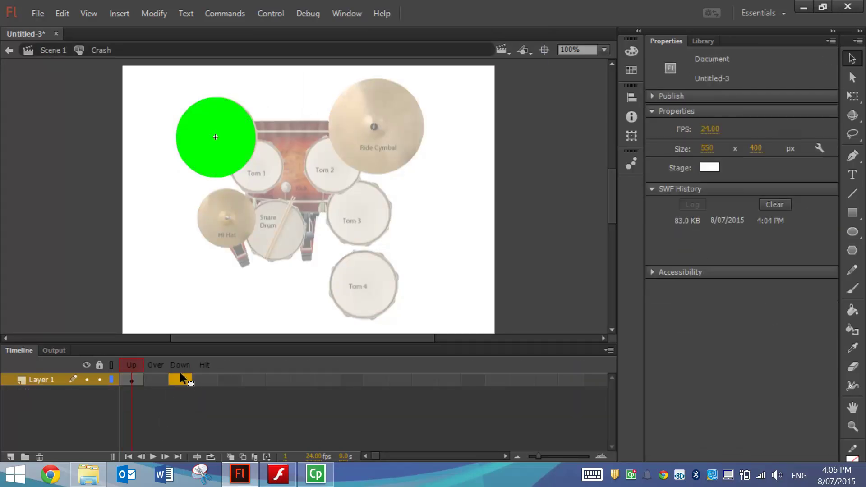
pyautogui.press('F6')
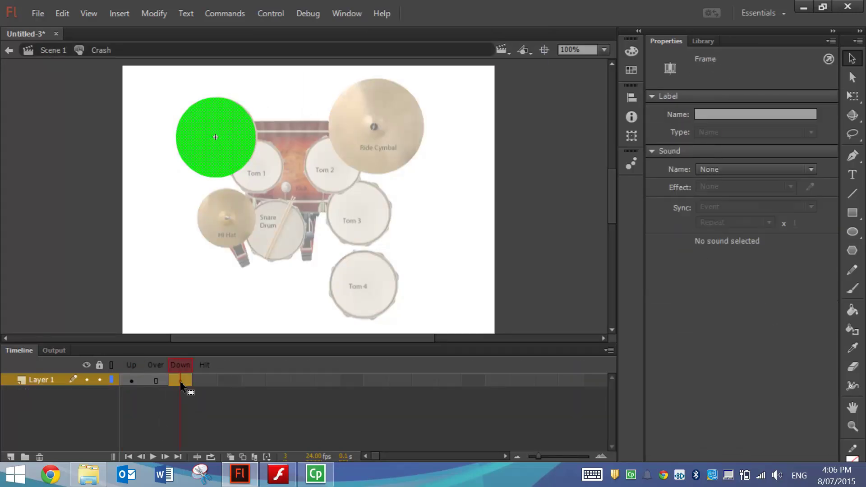
pyautogui.click(701, 41)
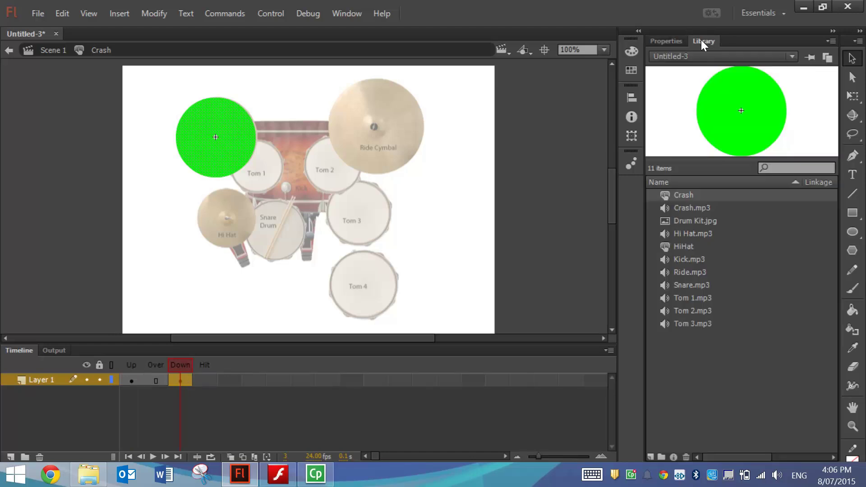
pyautogui.click(698, 208)
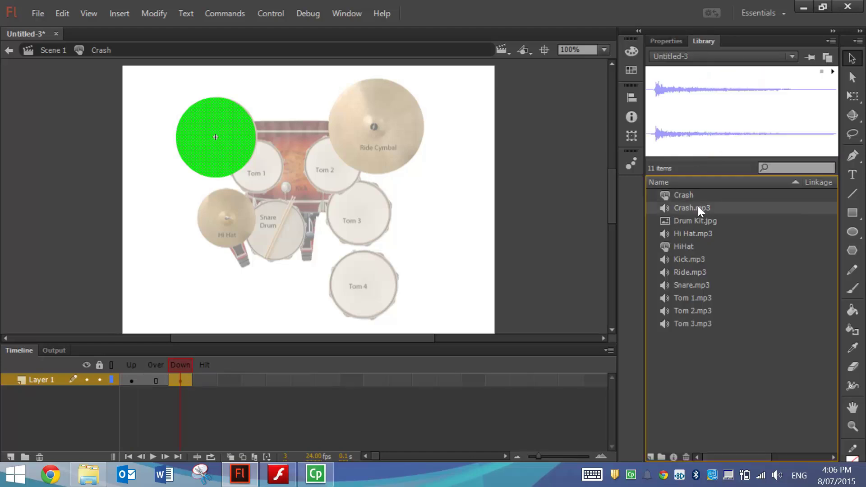
pyautogui.moveTo(698, 208); pyautogui.dragTo(332, 212)
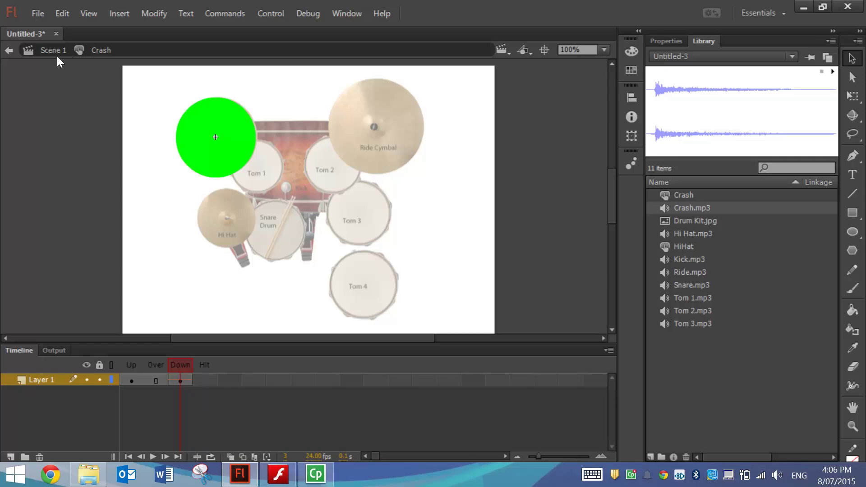
# - Back in Scene 1, set the Crash button's Color Effect to Alpha 0%, then test-play the movie
pyautogui.click(9, 50)
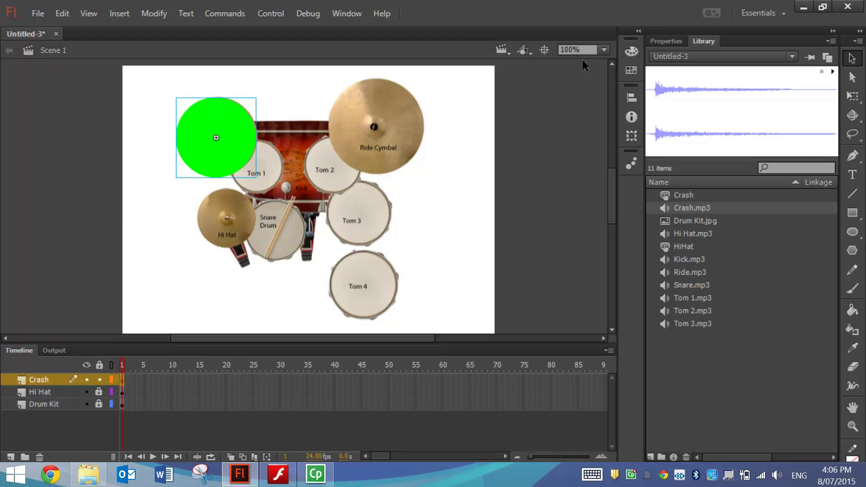
pyautogui.click(668, 41)
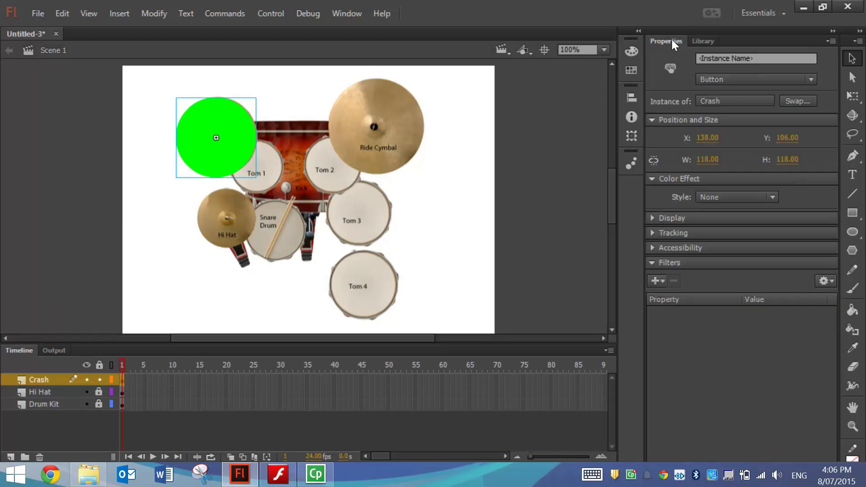
pyautogui.click(727, 197)
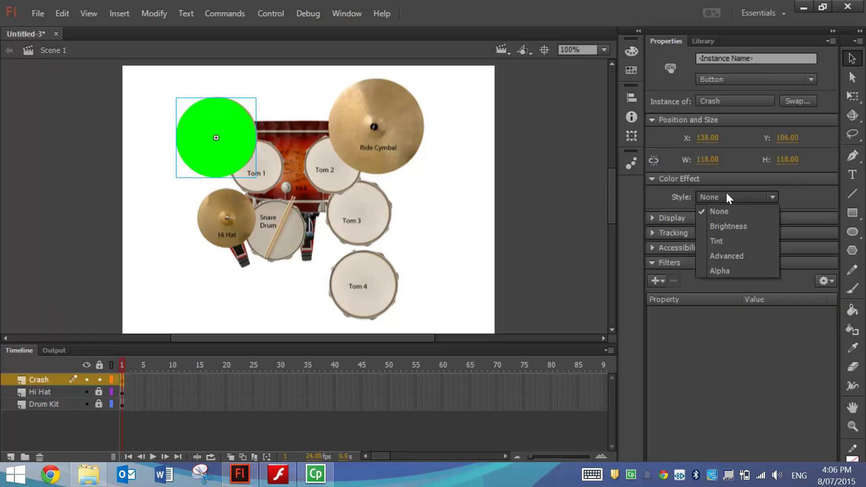
pyautogui.click(724, 269)
pyautogui.click(700, 216)
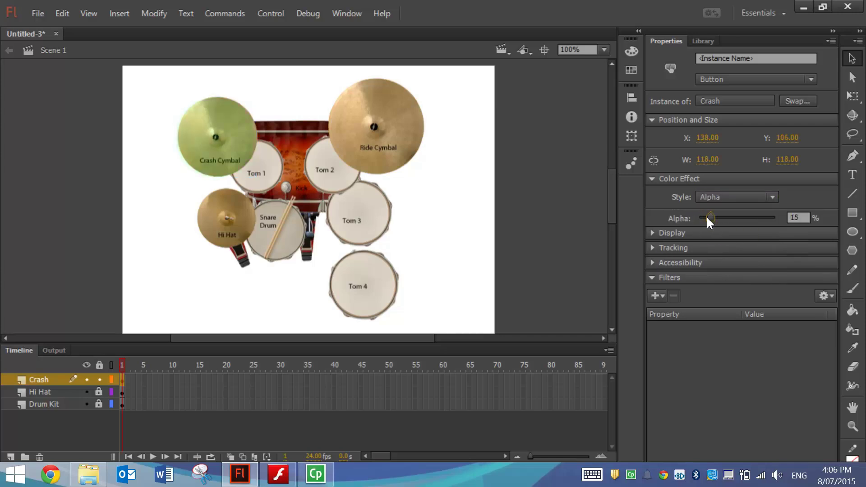
pyautogui.click(527, 143)
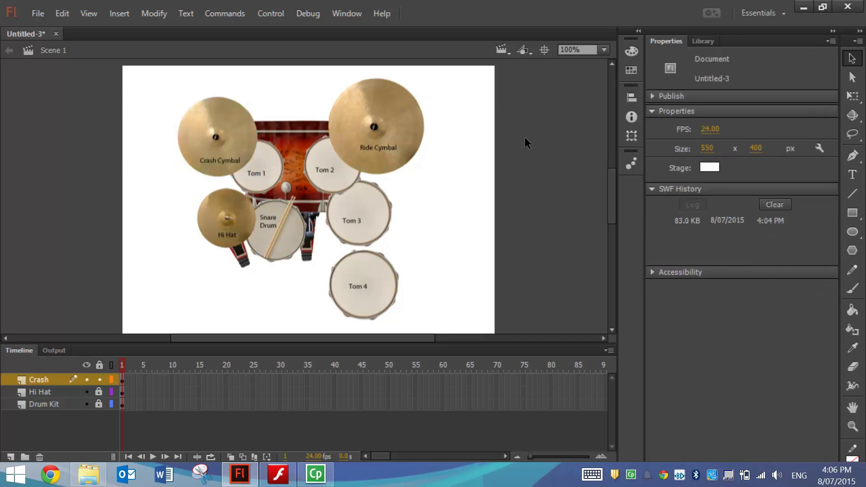
pyautogui.hotkey('ctrl', 'Return')
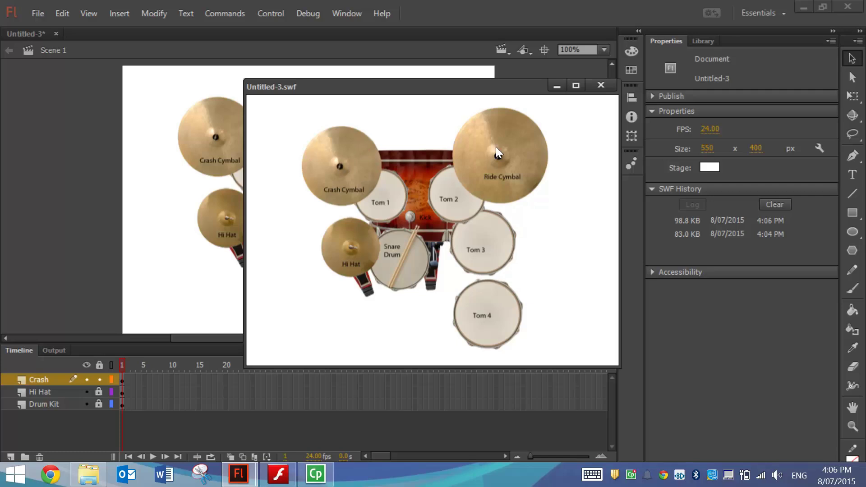
# - Close the test movie and lock the Crash layer
pyautogui.click(600, 86)
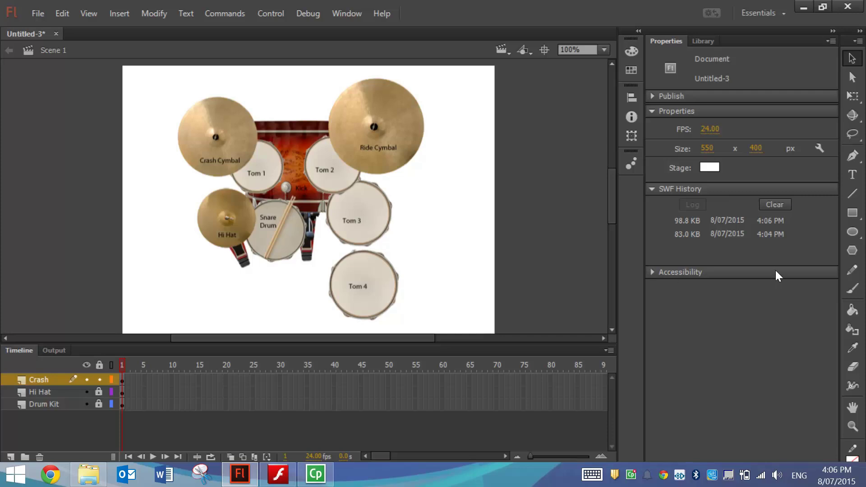
pyautogui.click(855, 233)
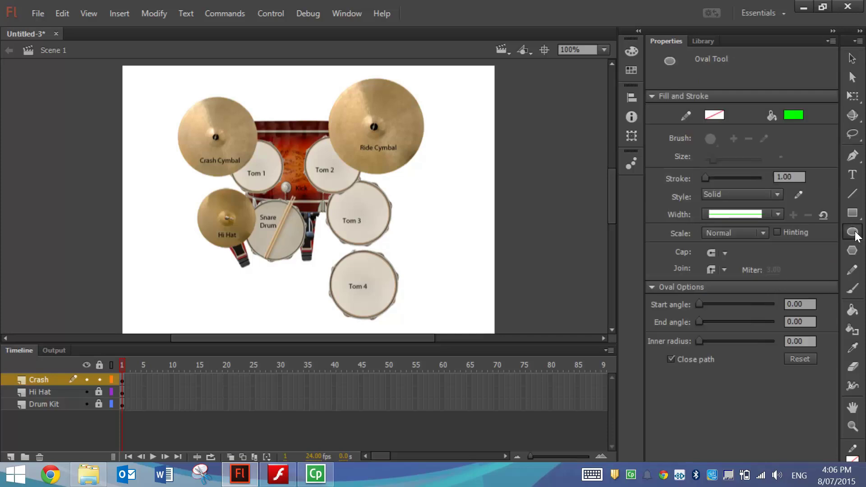
pyautogui.click(99, 380)
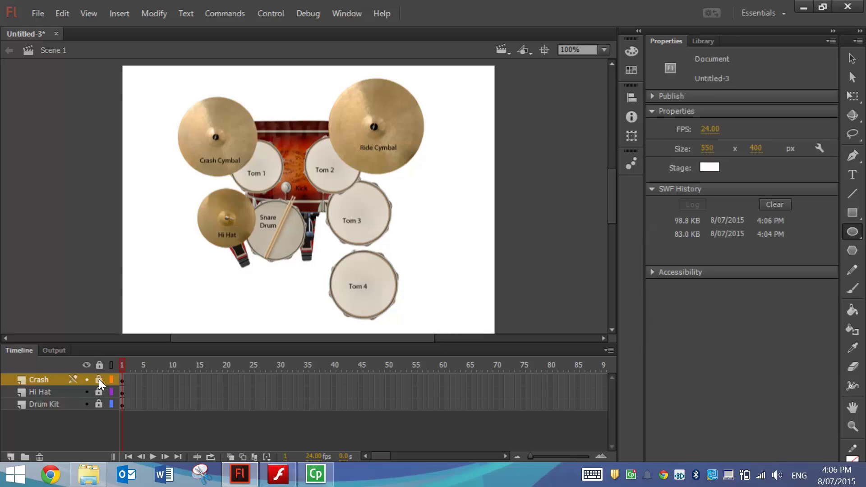
# - Add a new layer named Snare and draw an 87.90 × 87.90 green circle over the snare drum
pyautogui.click(11, 455)
pyautogui.doubleClick(39, 382)
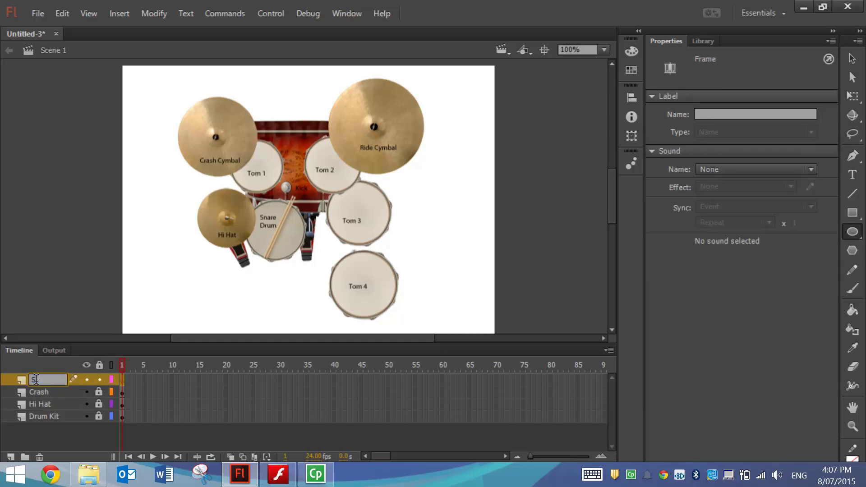
pyautogui.write('nare')
pyautogui.press('Return')
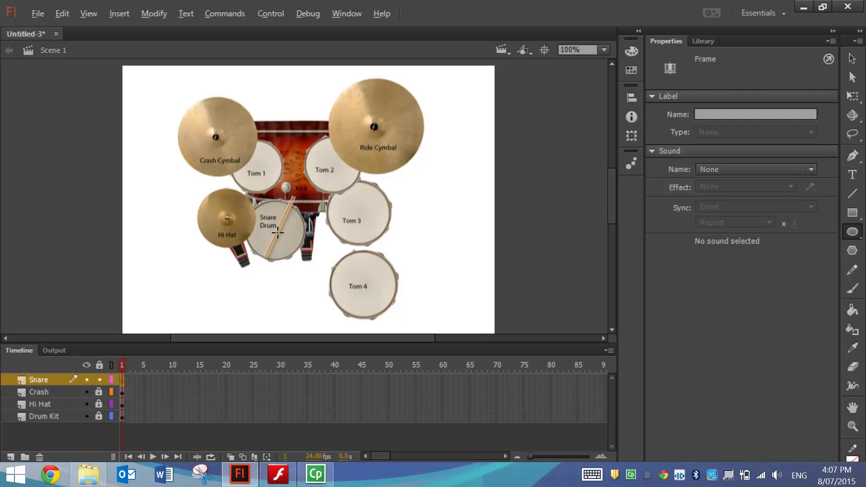
pyautogui.moveTo(278, 233); pyautogui.dragTo(308, 262)
pyautogui.click(852, 58)
# - Convert the green snare circle into a Button symbol named Snare
pyautogui.click(297, 217)
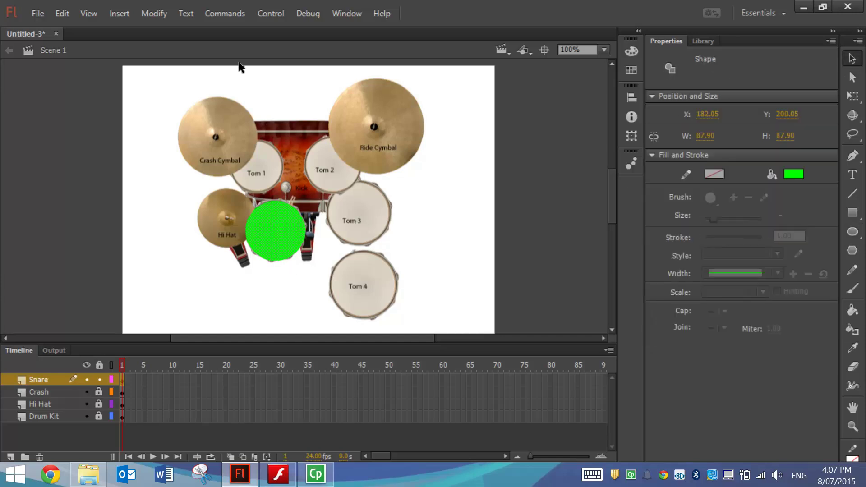
pyautogui.click(154, 14)
pyautogui.click(180, 50)
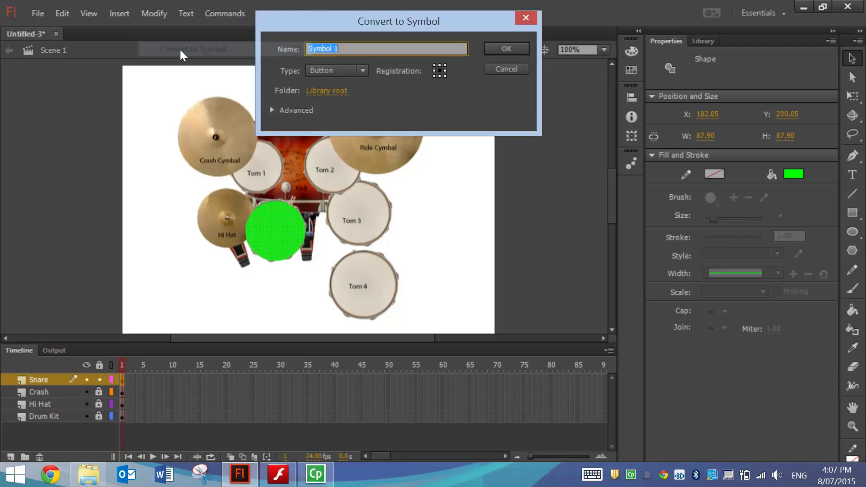
pyautogui.write('Snare')
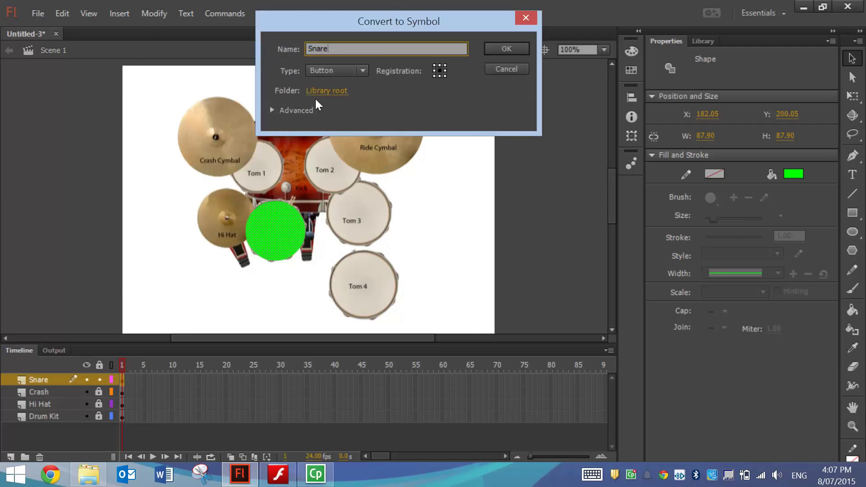
pyautogui.click(506, 48)
# - Give the Snare button a Down-state keyframe containing the Snare.mp3 sound
pyautogui.doubleClick(296, 234)
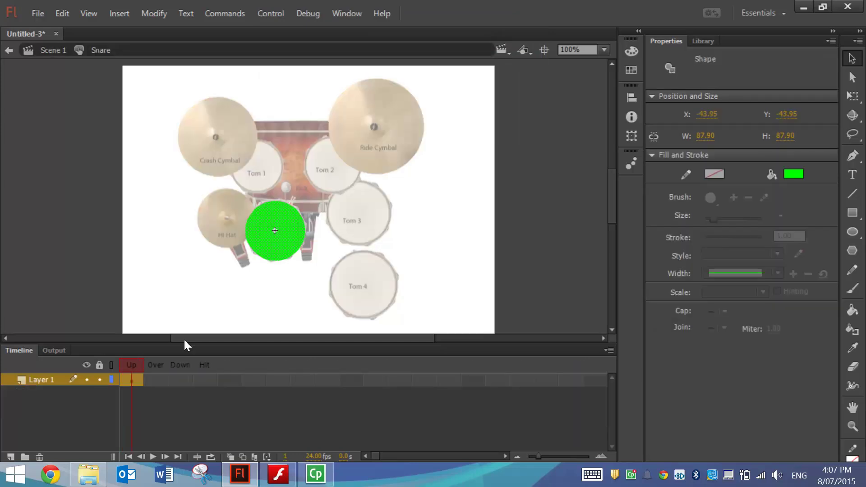
pyautogui.click(181, 382)
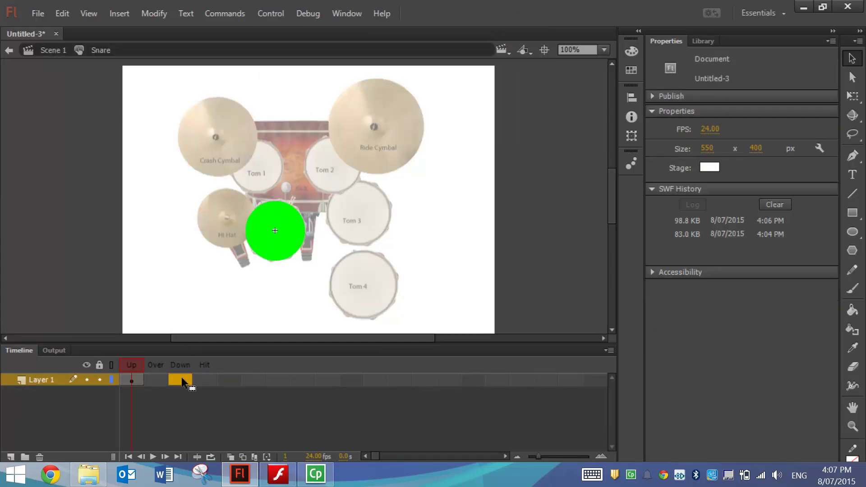
pyautogui.press('F6')
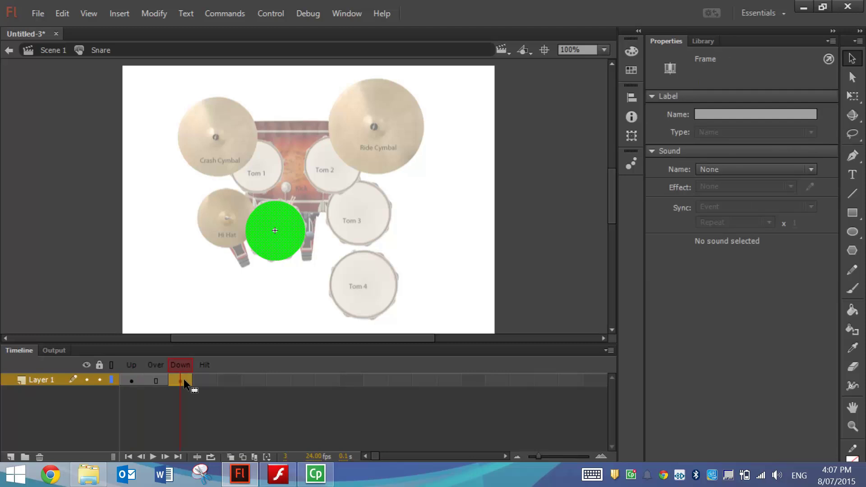
pyautogui.click(706, 41)
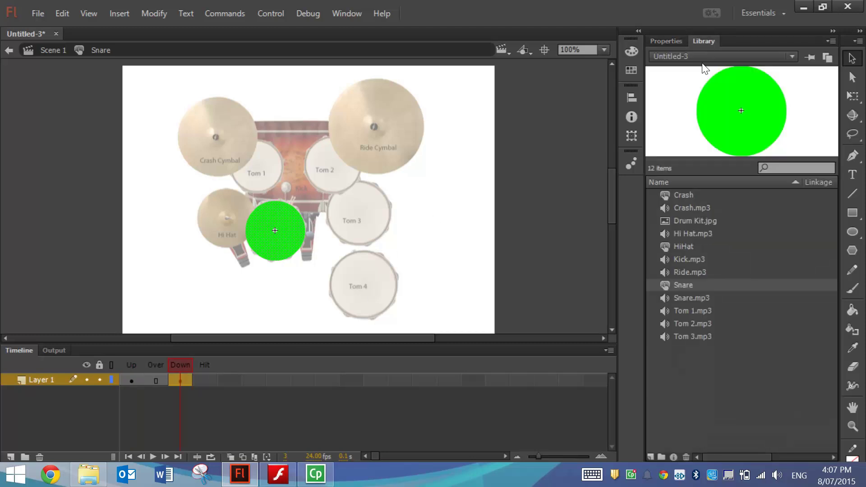
pyautogui.click(688, 298)
pyautogui.click(343, 284)
# - Back in Scene 1, drag the Hi Hat layer above Snare to the top of the stack
pyautogui.click(9, 50)
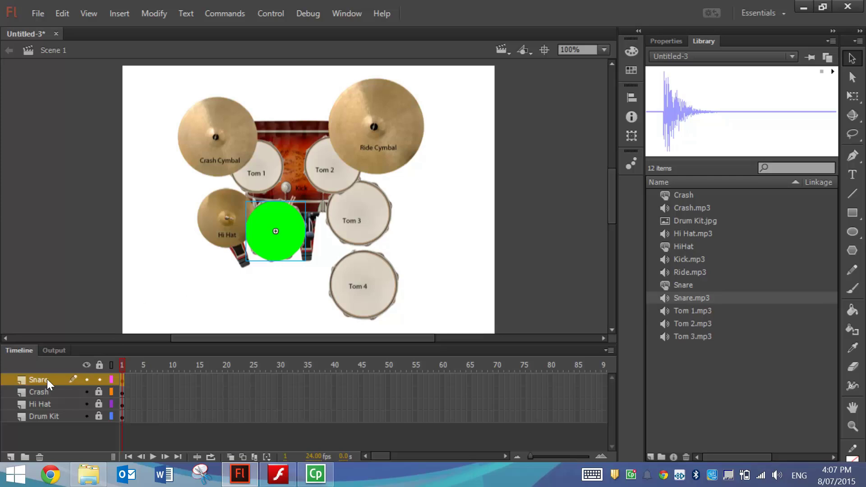
pyautogui.moveTo(50, 404); pyautogui.dragTo(58, 377)
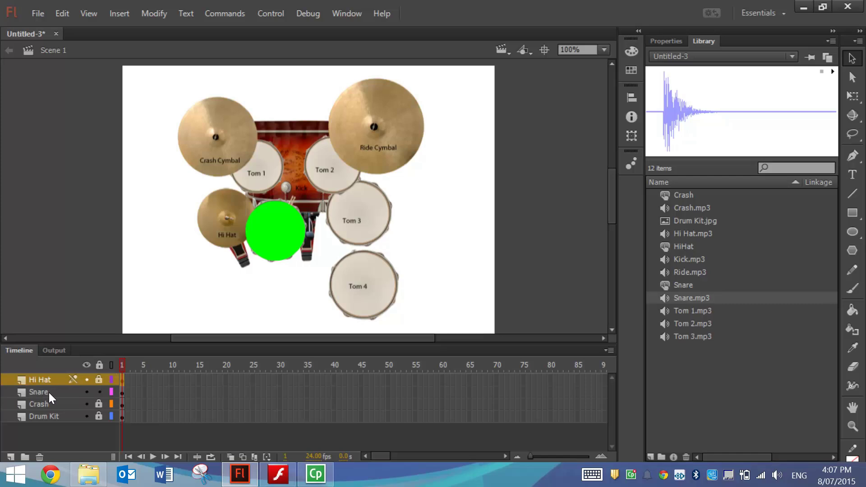
pyautogui.click(49, 392)
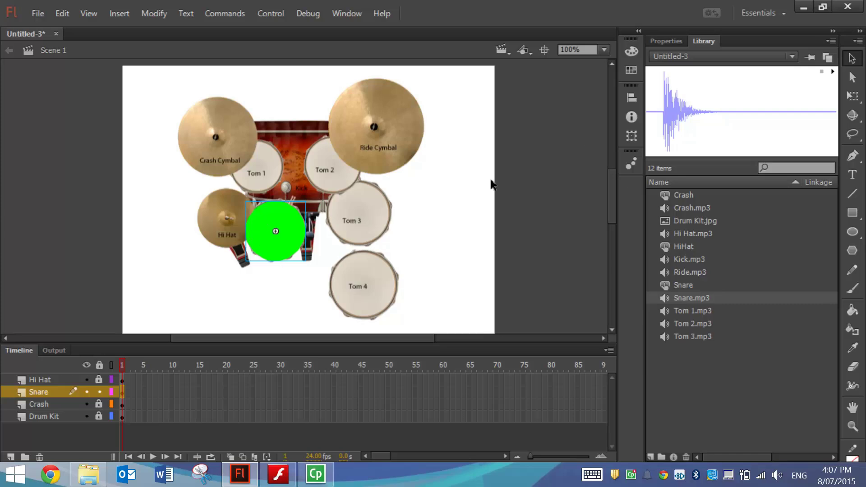
# - Set the Snare button instance's Color Effect to Alpha 0%, then deselect it
pyautogui.click(666, 40)
pyautogui.click(293, 217)
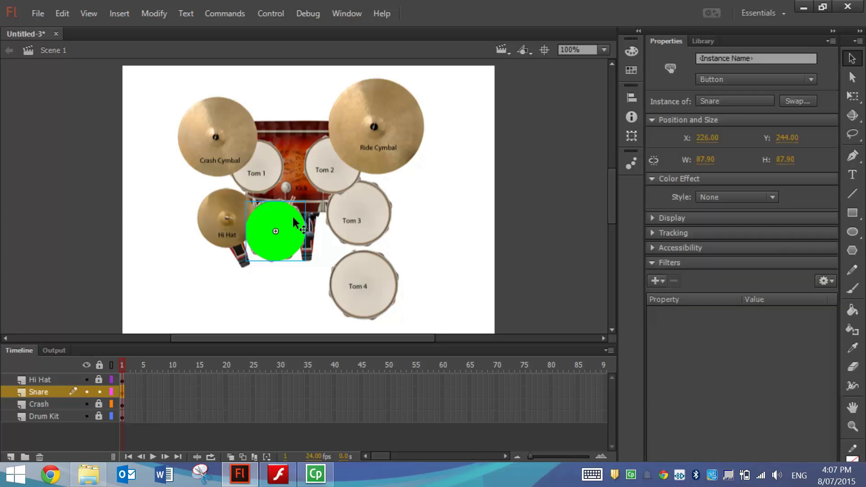
pyautogui.click(732, 194)
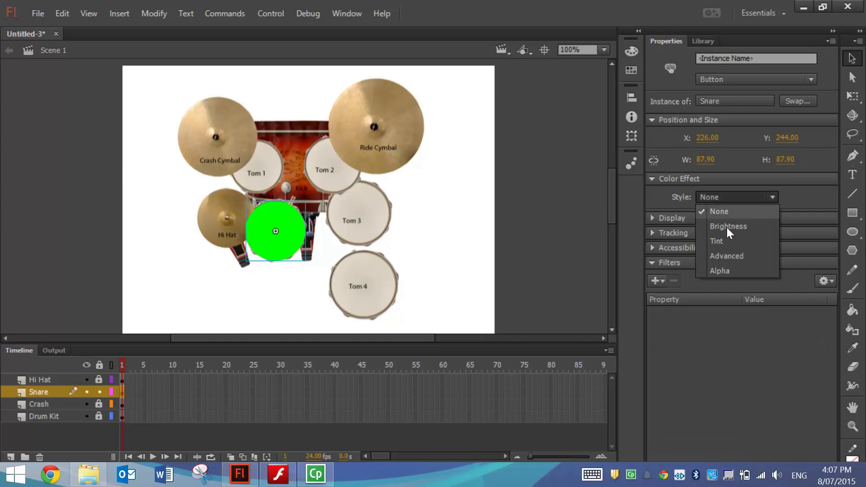
pyautogui.click(722, 267)
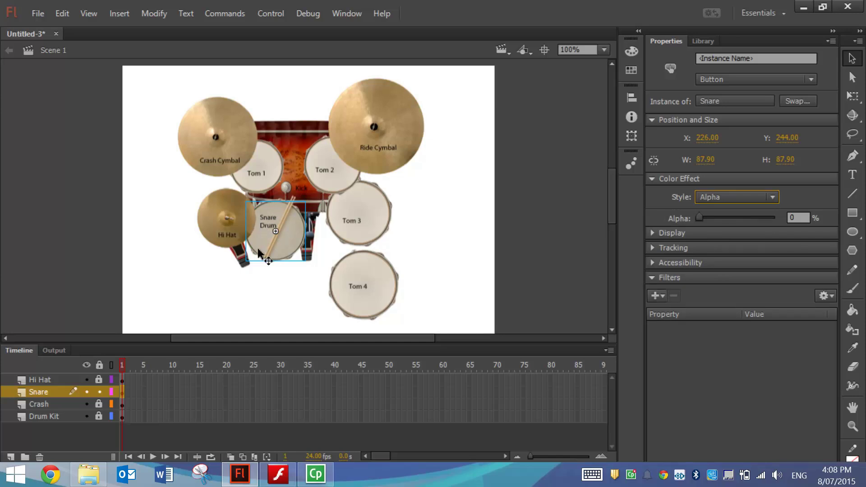
pyautogui.click(226, 217)
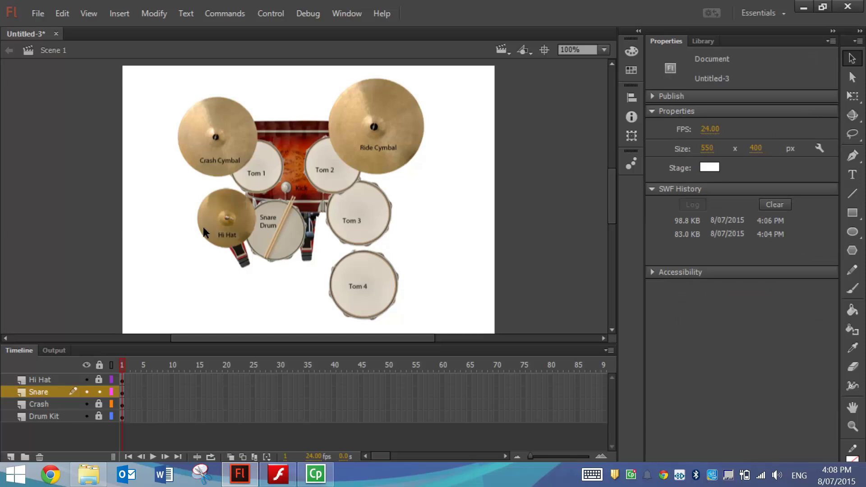
# - Test-play the movie, then close the Untitled-3.swf preview window
pyautogui.hotkey('ctrl', 'Return')
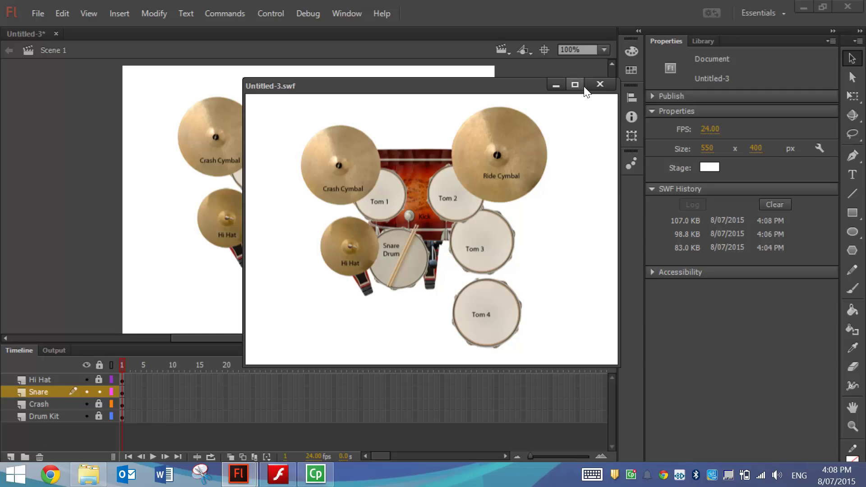
pyautogui.click(601, 85)
pyautogui.click(59, 382)
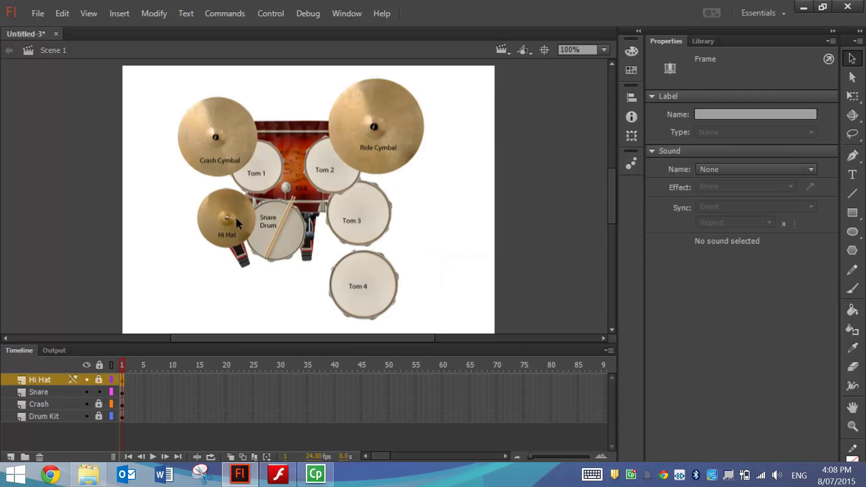
# - Lock the Snare layer
pyautogui.click(51, 390)
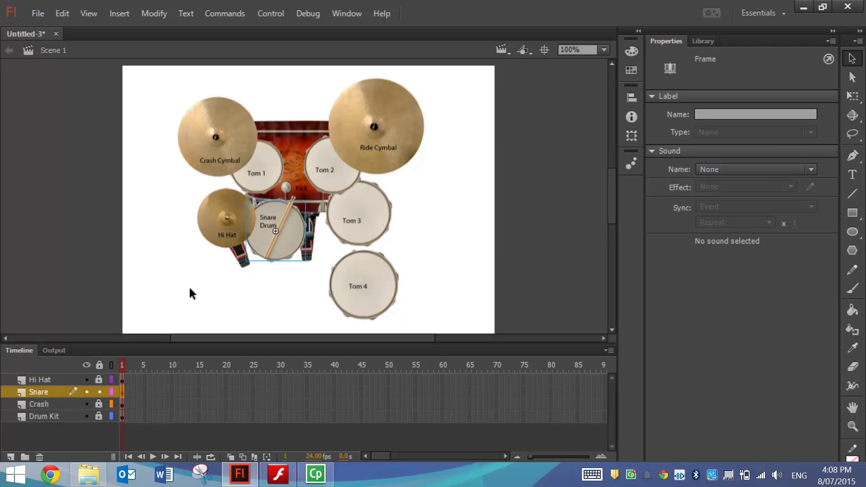
pyautogui.click(80, 271)
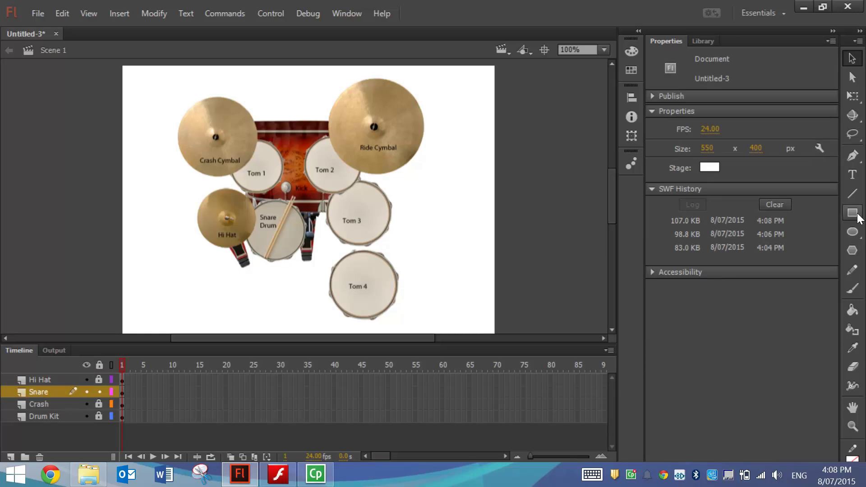
pyautogui.click(852, 232)
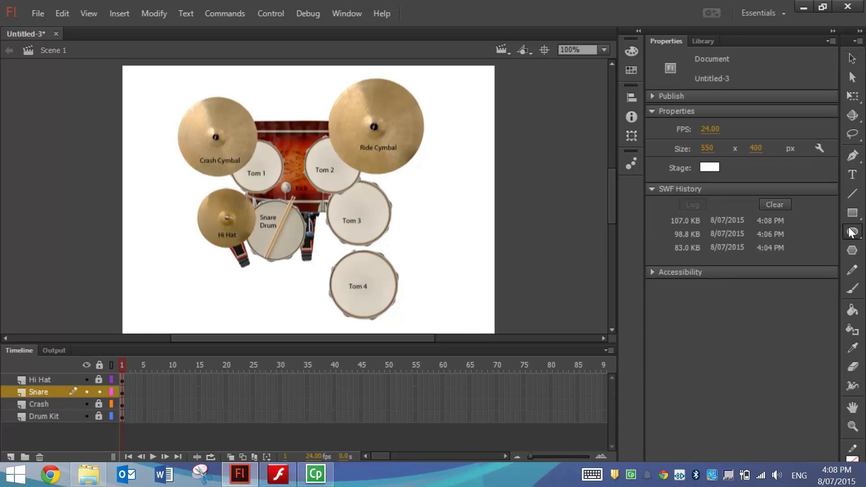
pyautogui.click(99, 391)
# - Add a Tom 1 layer below Crash and draw a green circle over the Tom 1 drum
pyautogui.click(45, 404)
pyautogui.click(14, 453)
pyautogui.moveTo(42, 407); pyautogui.dragTo(42, 419)
pyautogui.doubleClick(42, 416)
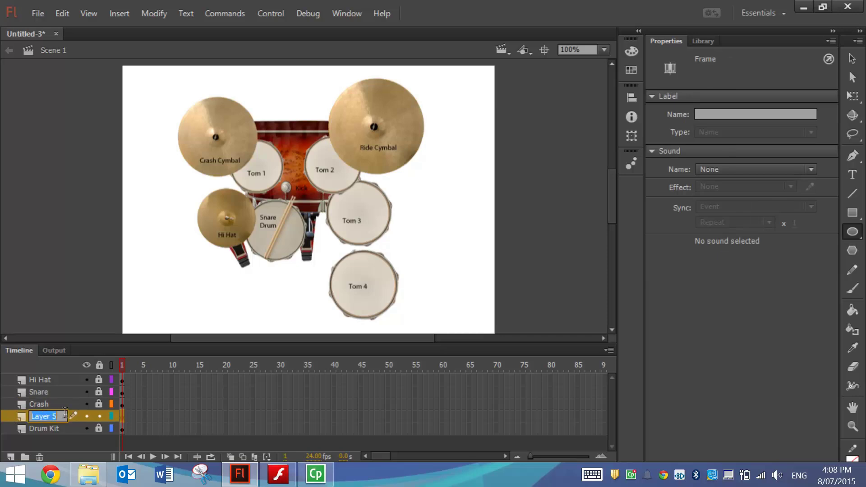
pyautogui.write('Tom 1')
pyautogui.press('Return')
pyautogui.click(857, 232)
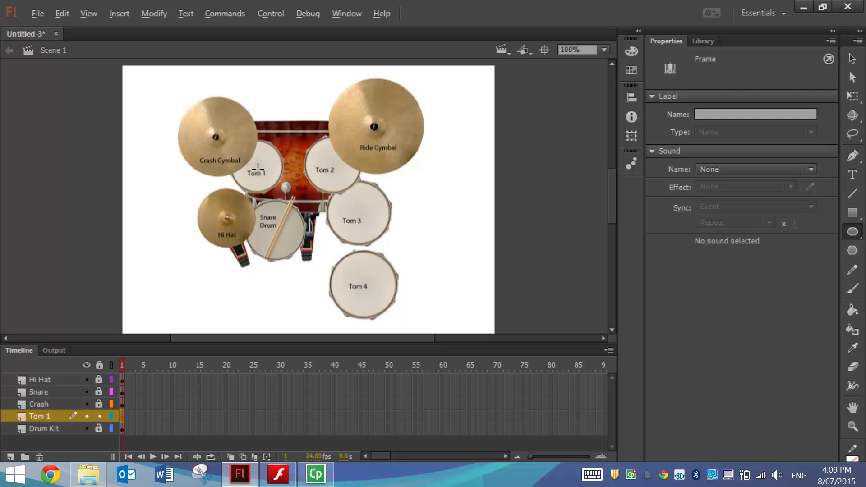
pyautogui.moveTo(256, 168); pyautogui.dragTo(284, 195)
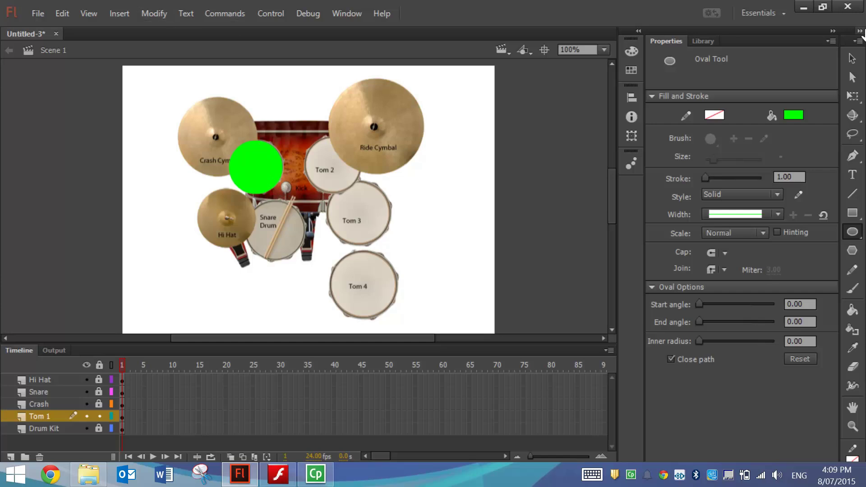
# - Convert the Tom 1 green circle into a Button symbol named Tom1
pyautogui.click(852, 57)
pyautogui.click(257, 164)
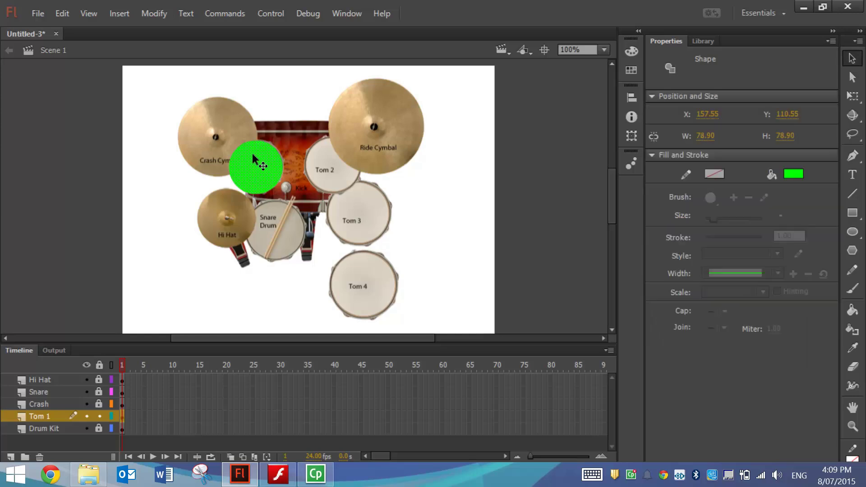
pyautogui.click(149, 13)
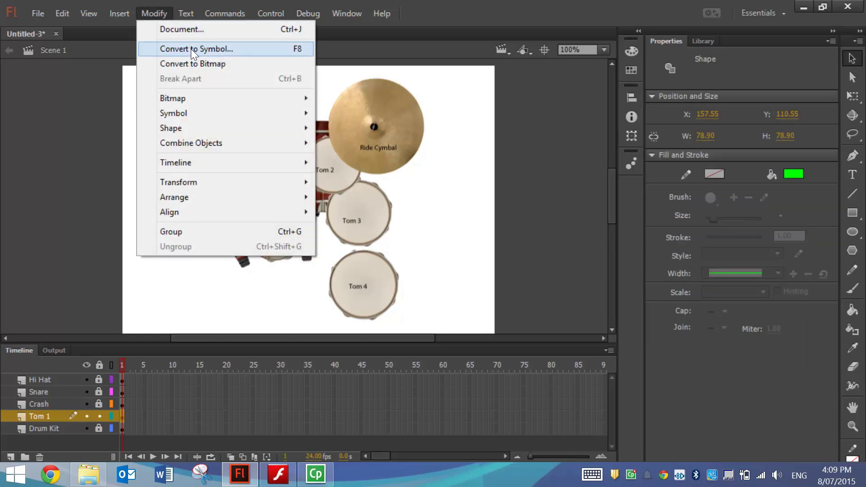
pyautogui.click(191, 49)
pyautogui.write('Tom1')
pyautogui.click(359, 68)
pyautogui.click(360, 67)
pyautogui.click(507, 48)
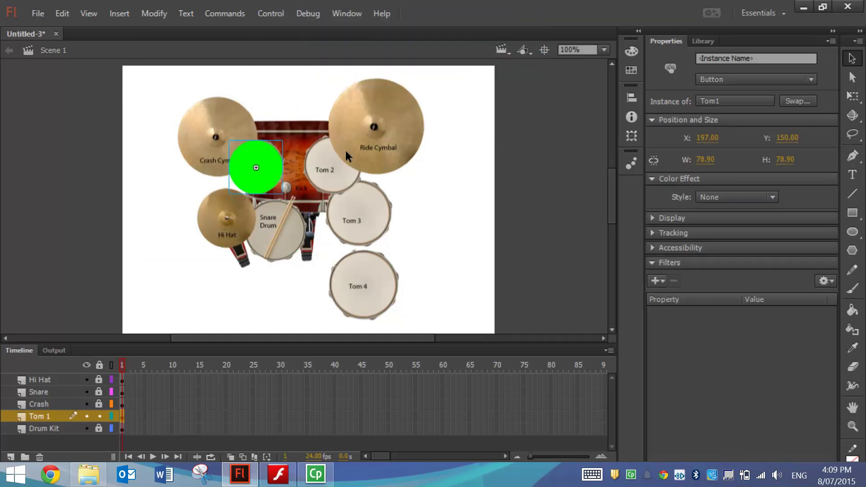
# - Add a Down-state keyframe to the Tom1 button, preview Tom 1.mp3, and return to Scene 1
pyautogui.doubleClick(265, 175)
pyautogui.click(183, 381)
pyautogui.press('F6')
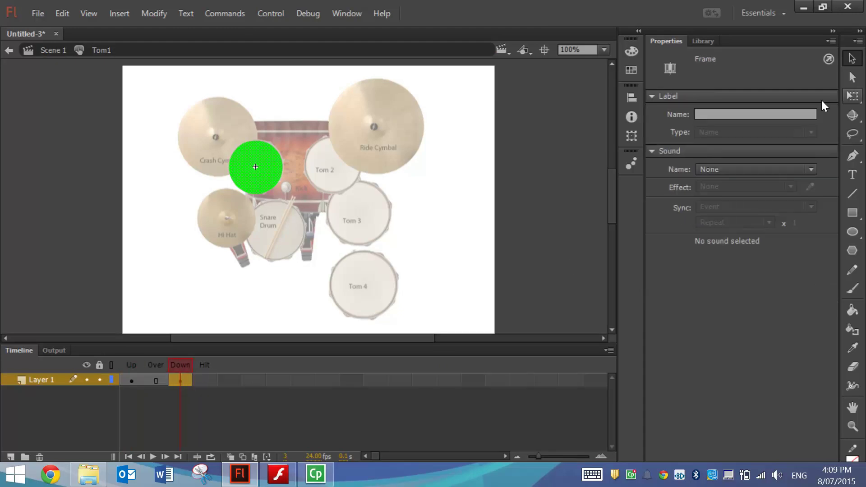
pyautogui.click(700, 42)
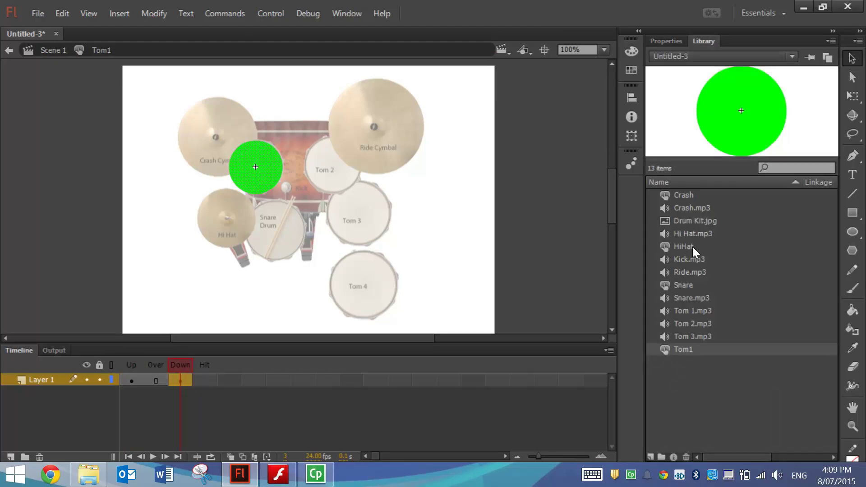
pyautogui.click(695, 310)
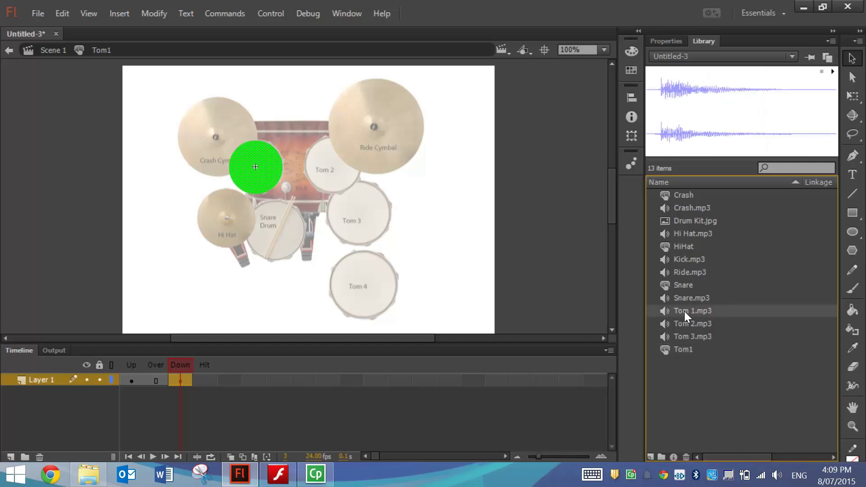
pyautogui.click(8, 50)
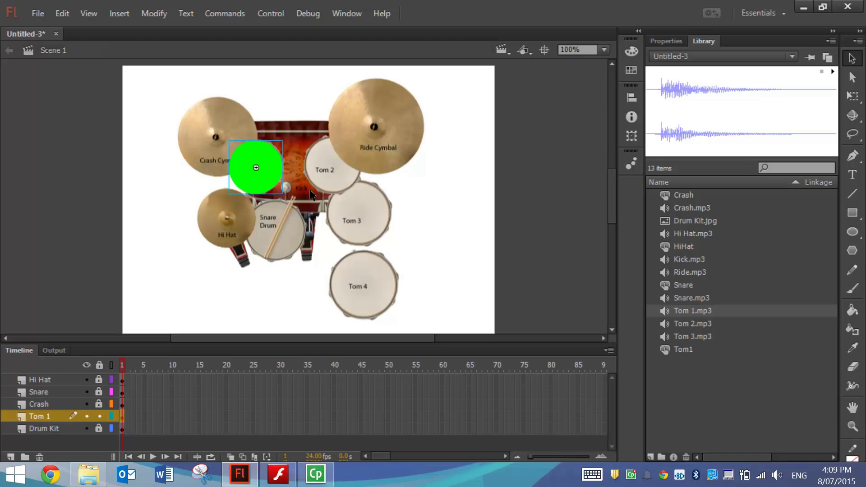
# - Set the Tom1 button instance's Color Effect to Alpha 0%, then deselect it
pyautogui.click(662, 41)
pyautogui.click(715, 196)
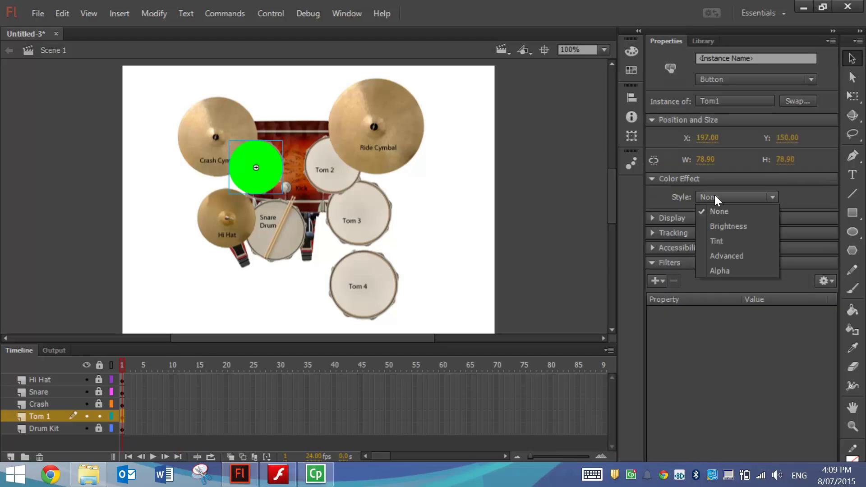
pyautogui.click(730, 270)
pyautogui.click(699, 218)
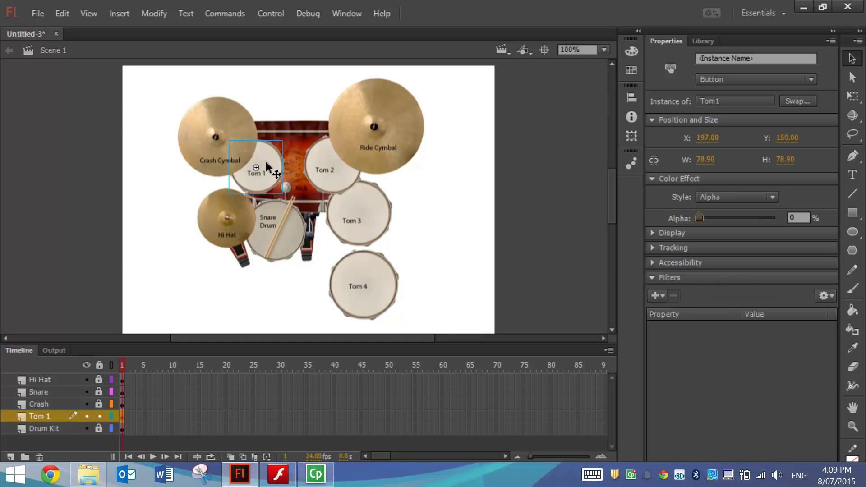
pyautogui.click(156, 117)
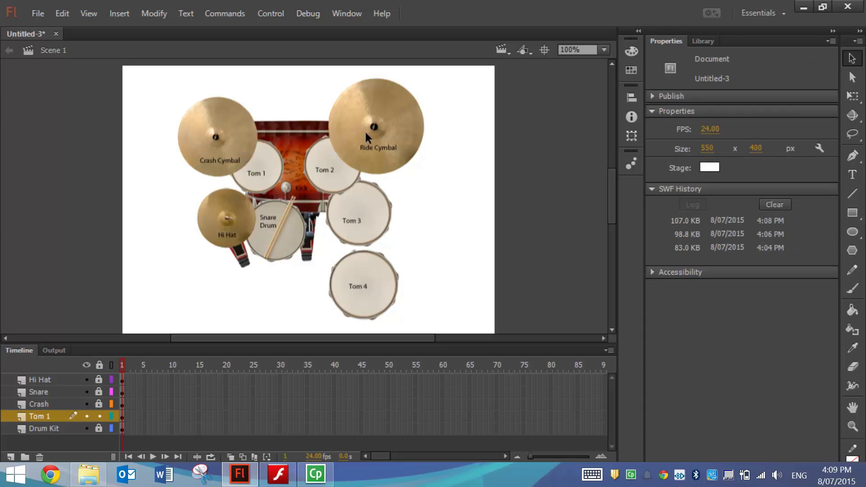
# - Lock the Tom 1 layer and add a new layer named Kick
pyautogui.click(853, 214)
pyautogui.click(100, 416)
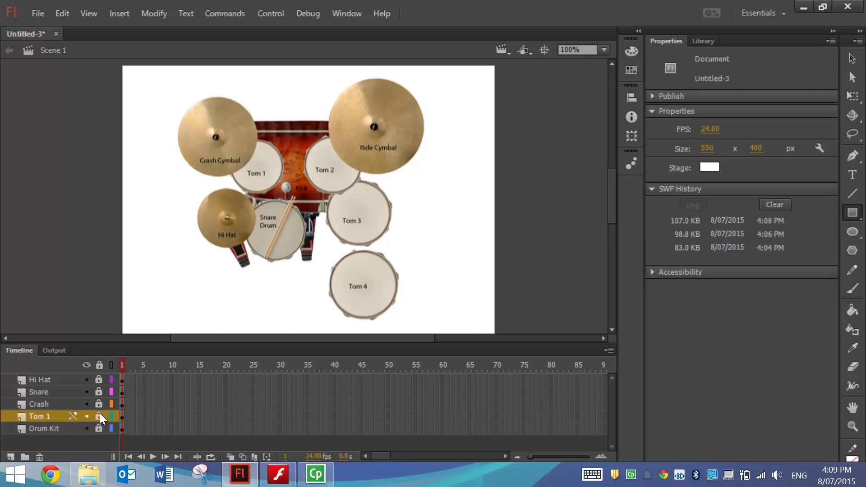
pyautogui.click(10, 457)
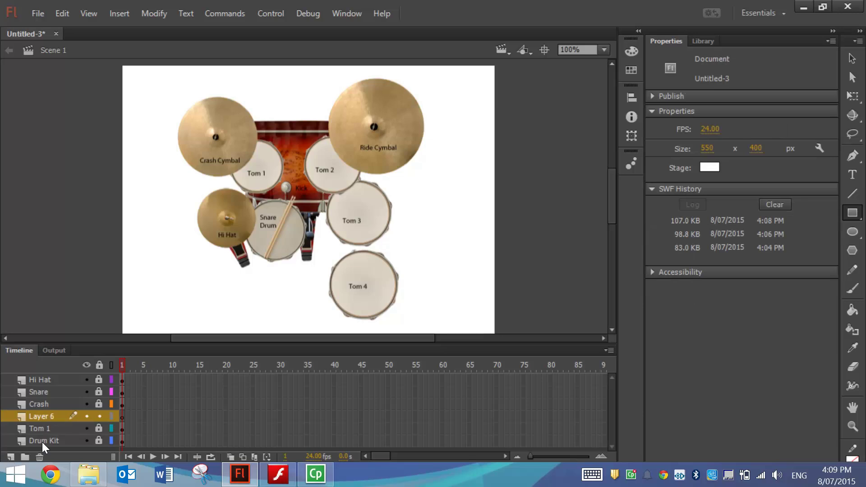
pyautogui.doubleClick(48, 417)
pyautogui.write('Kick')
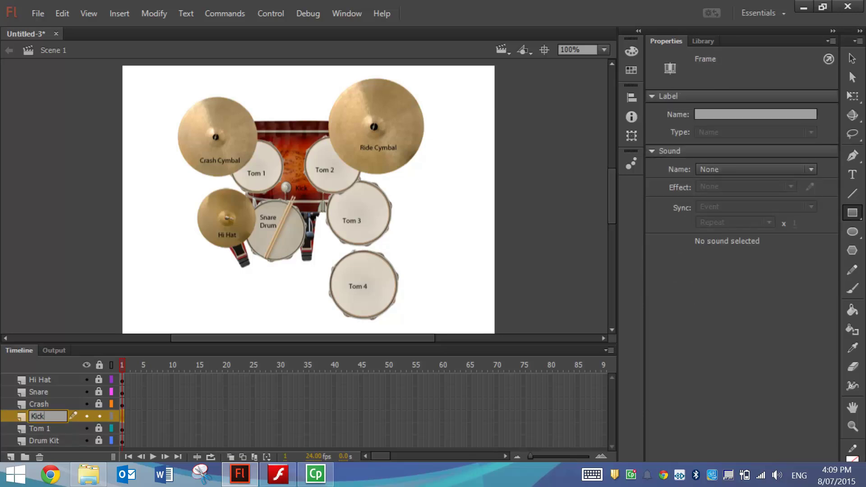
pyautogui.press('Return')
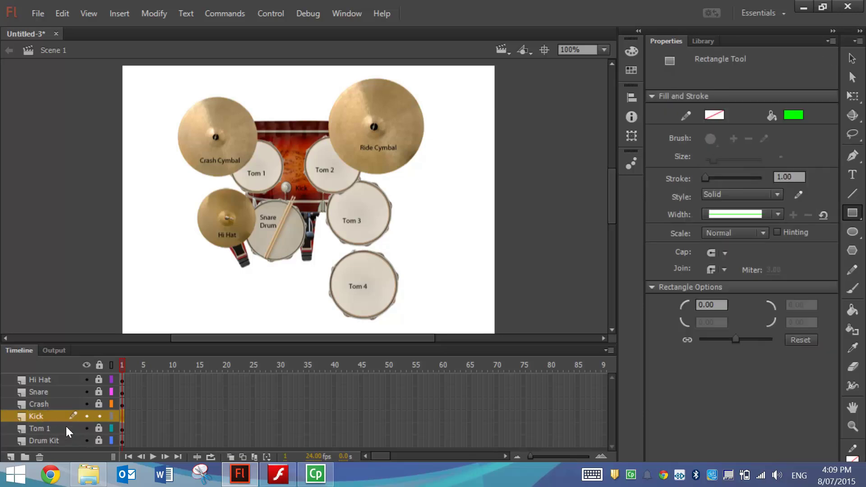
# - Move the Kick layer just above Drum Kit and draw a green rectangle over the kick drum
pyautogui.moveTo(51, 417); pyautogui.dragTo(47, 435)
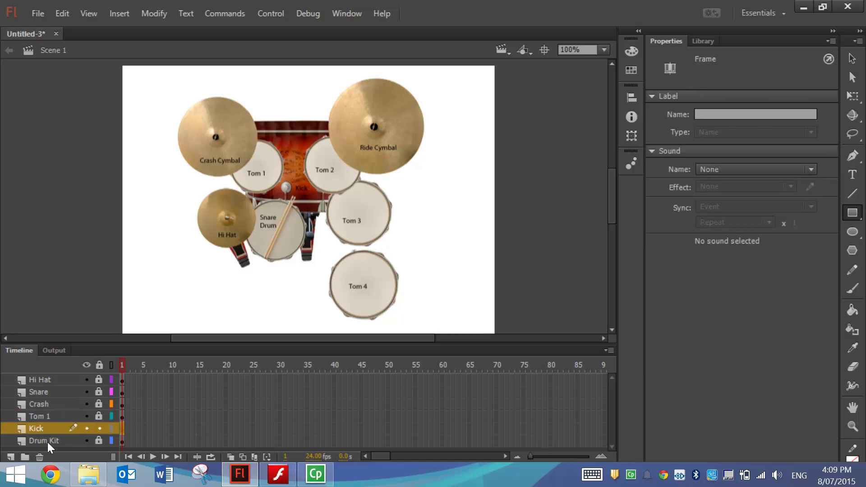
pyautogui.click(85, 441)
pyautogui.moveTo(233, 119)
pyautogui.mouseDown()
pyautogui.moveTo(261, 148)
pyautogui.moveTo(370, 211)
pyautogui.mouseUp()
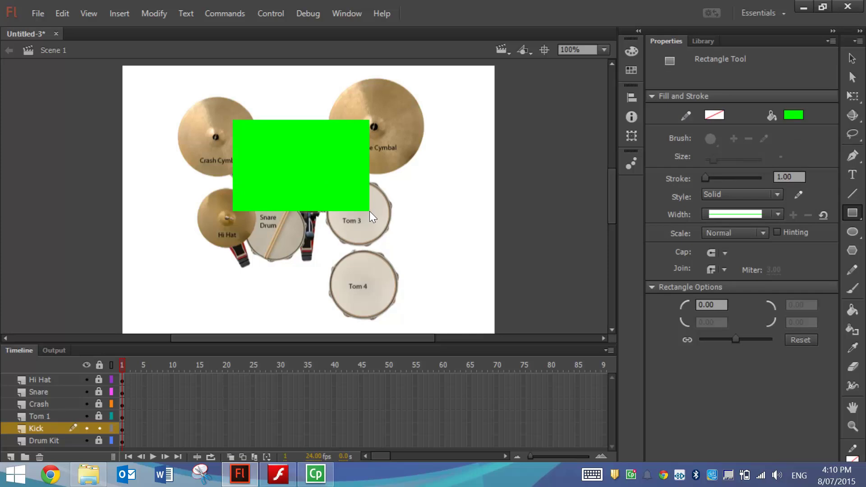
# - Convert the green rectangle over the kick drum into a button symbol named Kick
pyautogui.click(852, 58)
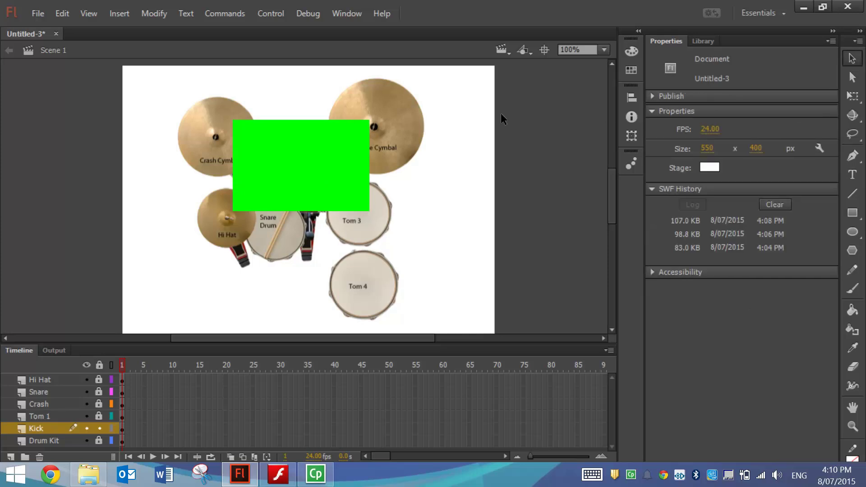
pyautogui.click(276, 172)
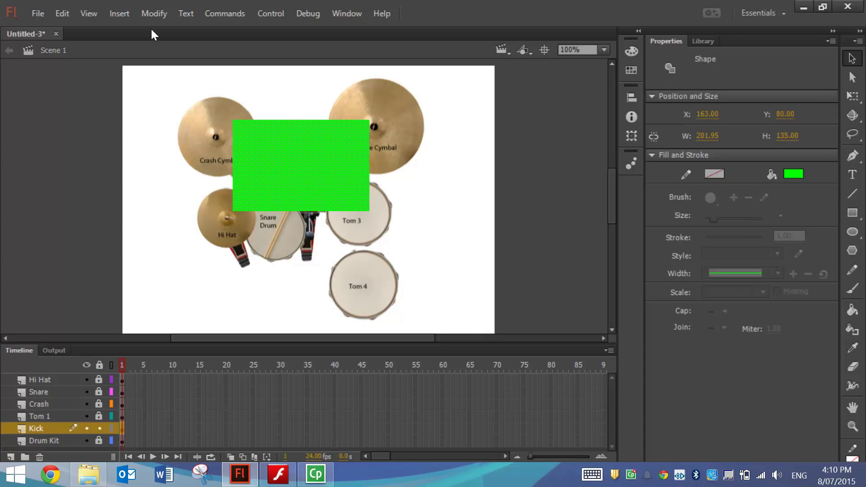
pyautogui.click(152, 14)
pyautogui.click(176, 49)
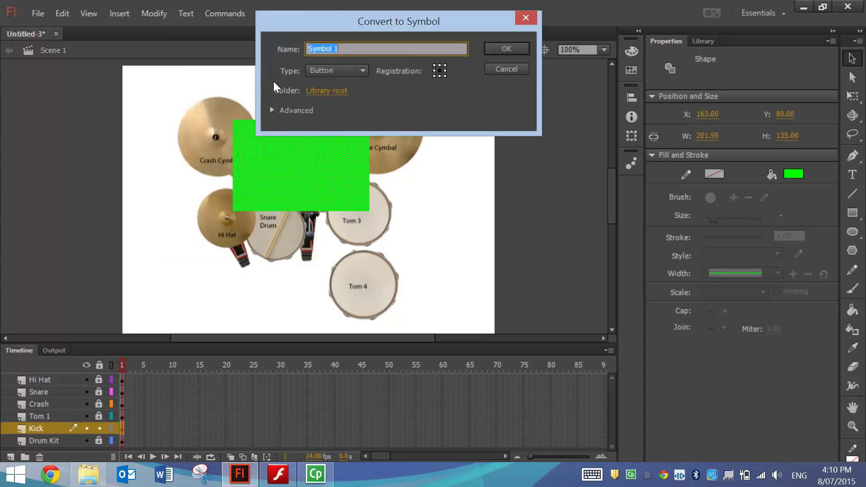
pyautogui.write('Kick')
pyautogui.press('Tab')
pyautogui.click(497, 47)
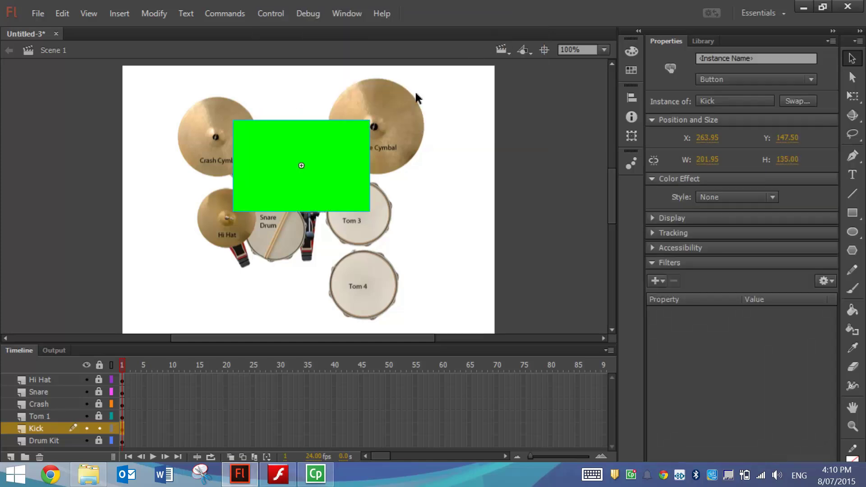
# - Add a Down-state keyframe inside the Kick button and place Kick.mp3 on it
pyautogui.doubleClick(340, 142)
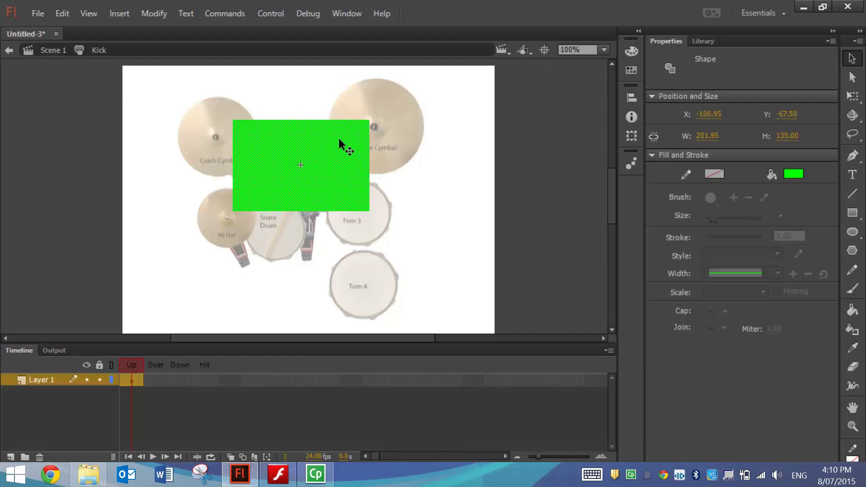
pyautogui.click(179, 380)
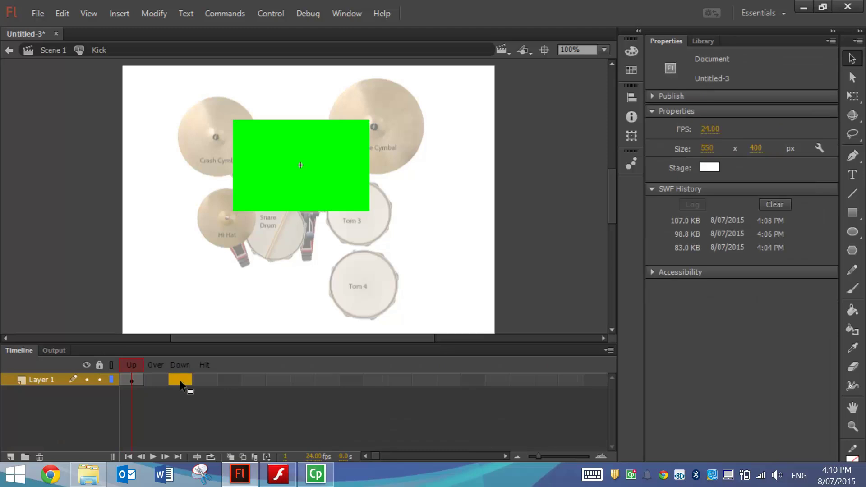
pyautogui.press('F6')
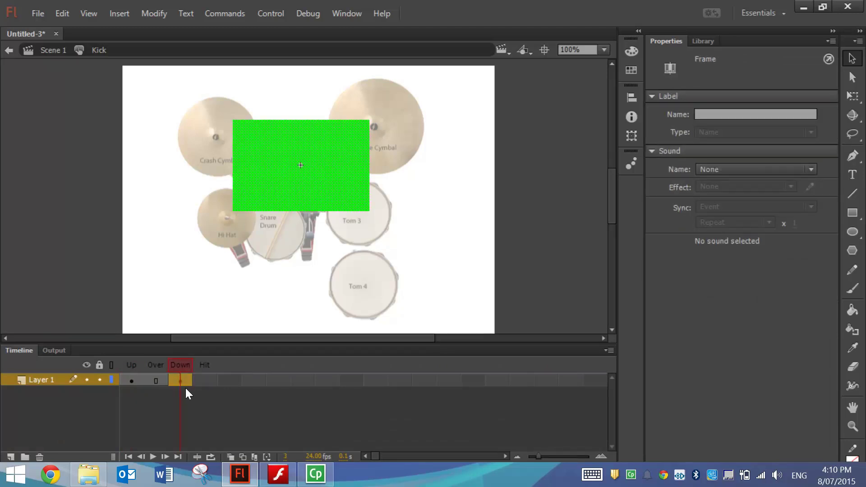
pyautogui.click(707, 41)
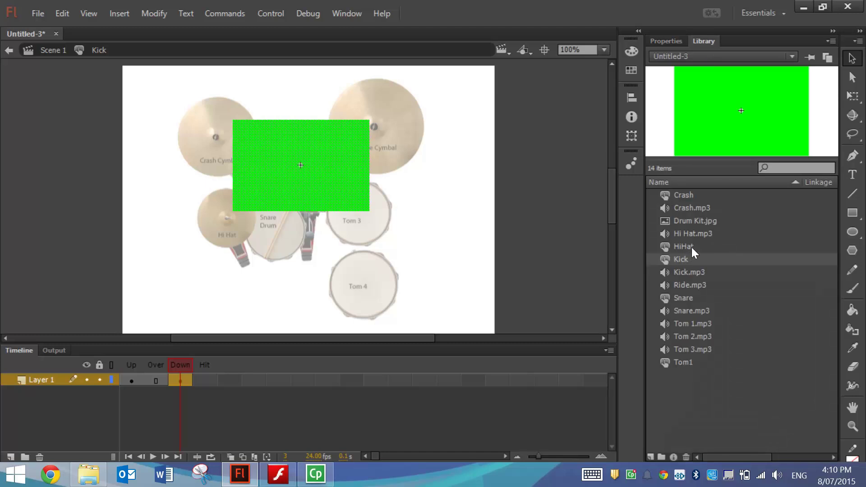
pyautogui.moveTo(691, 272); pyautogui.dragTo(402, 234)
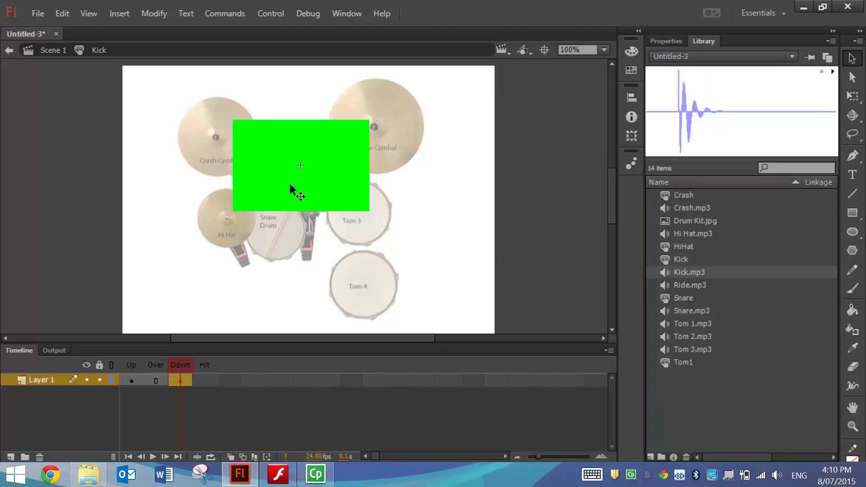
# - Back in Scene 1, set the Kick button's Color Effect to Alpha 0%
pyautogui.click(8, 50)
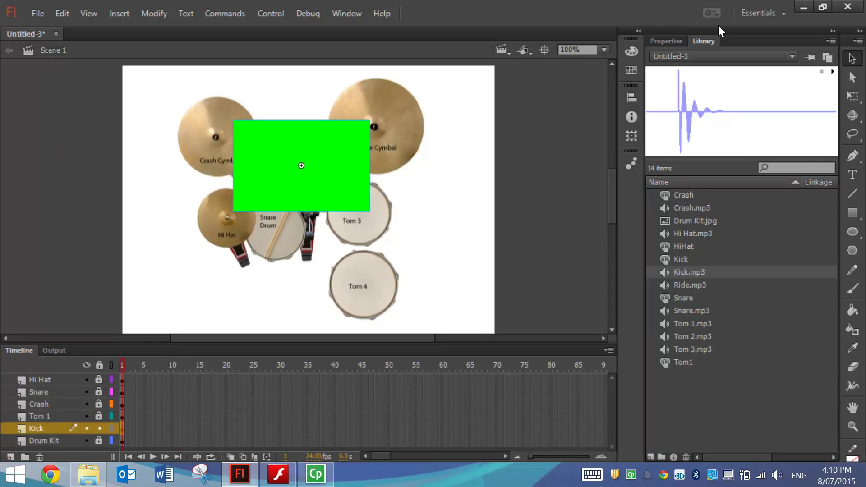
pyautogui.click(677, 42)
pyautogui.click(727, 198)
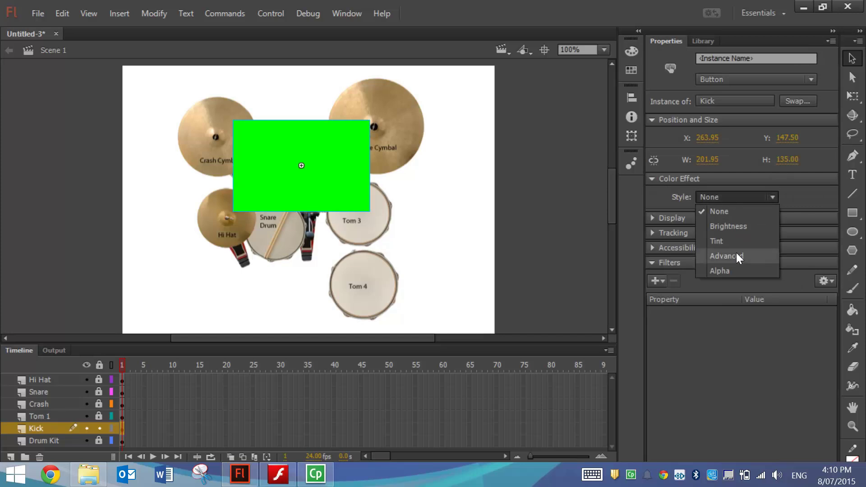
pyautogui.click(736, 269)
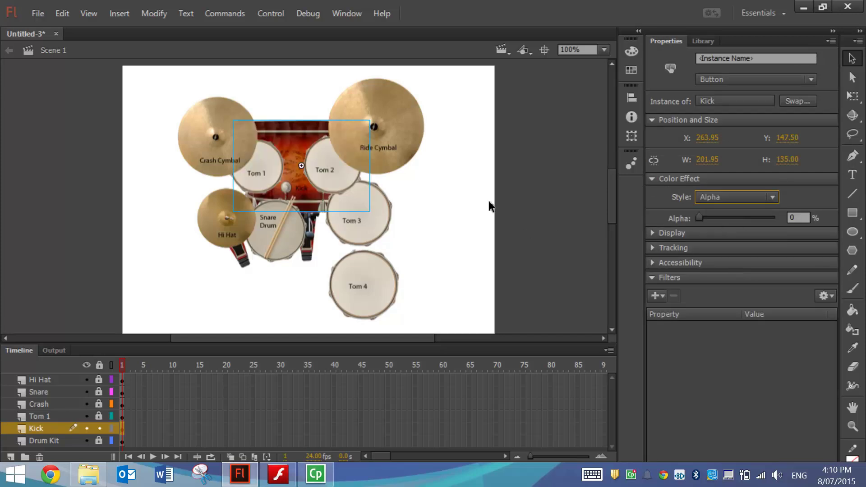
pyautogui.click(75, 170)
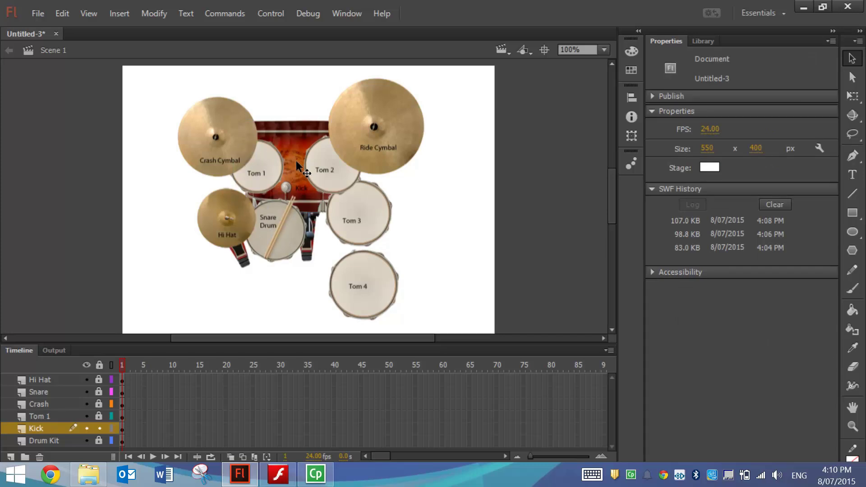
# - Launch the Untitled-3.swf test movie with Ctrl+Enter to try the drums
pyautogui.hotkey('ctrl', 'Return')
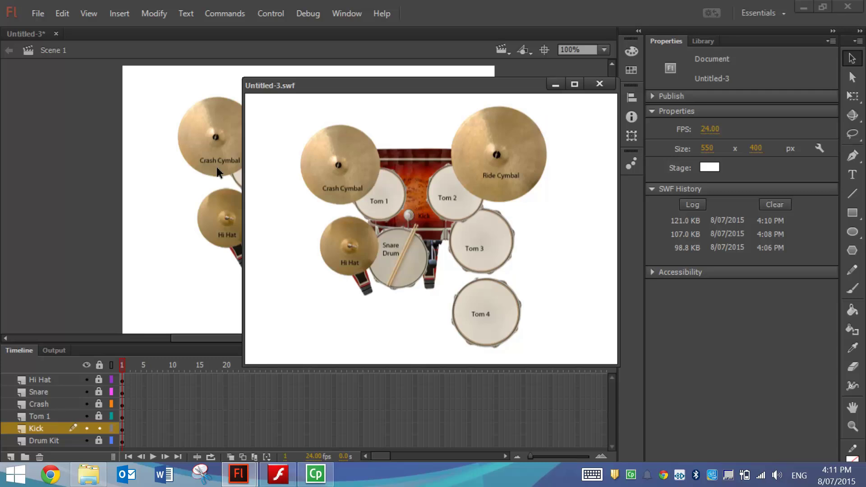
# - Close the preview, add a Tom 2 layer above Kick and draw a circle over the Tom 2 drum
pyautogui.click(600, 84)
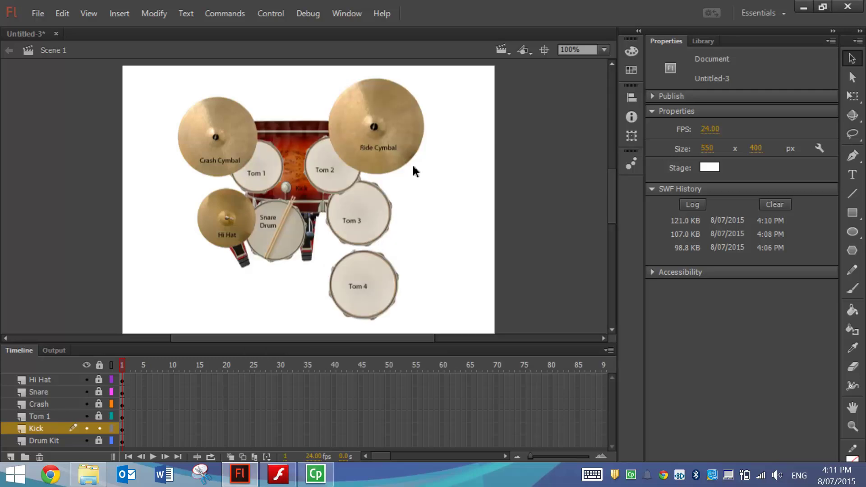
pyautogui.click(852, 231)
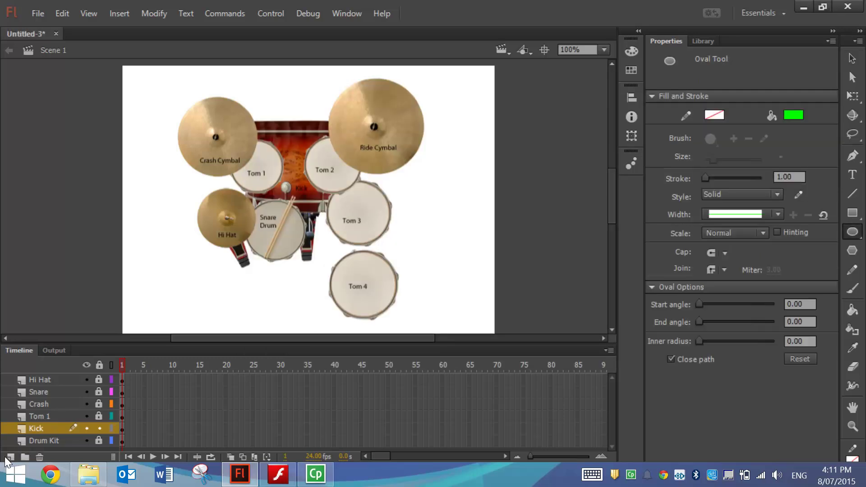
pyautogui.click(9, 456)
pyautogui.click(43, 429)
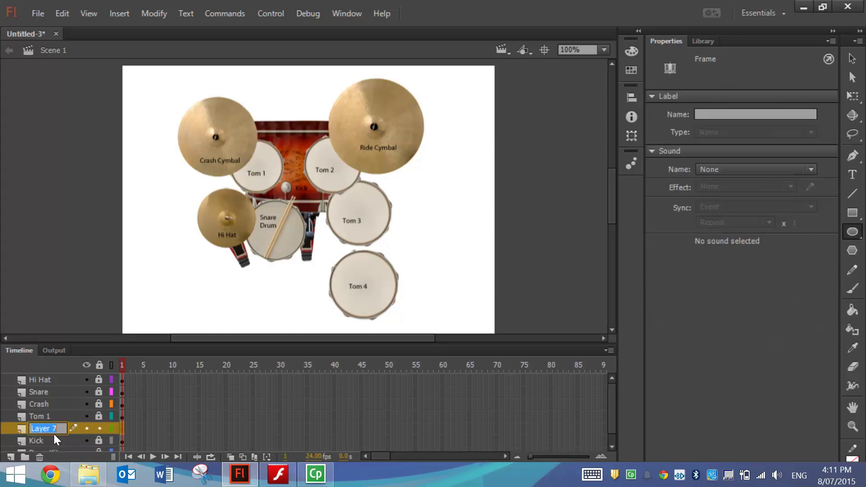
pyautogui.write('Tom 2')
pyautogui.click(853, 232)
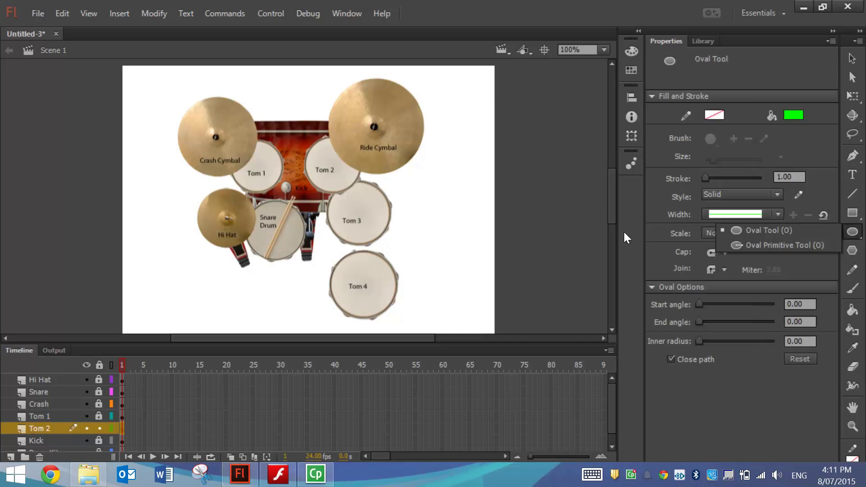
pyautogui.click(810, 232)
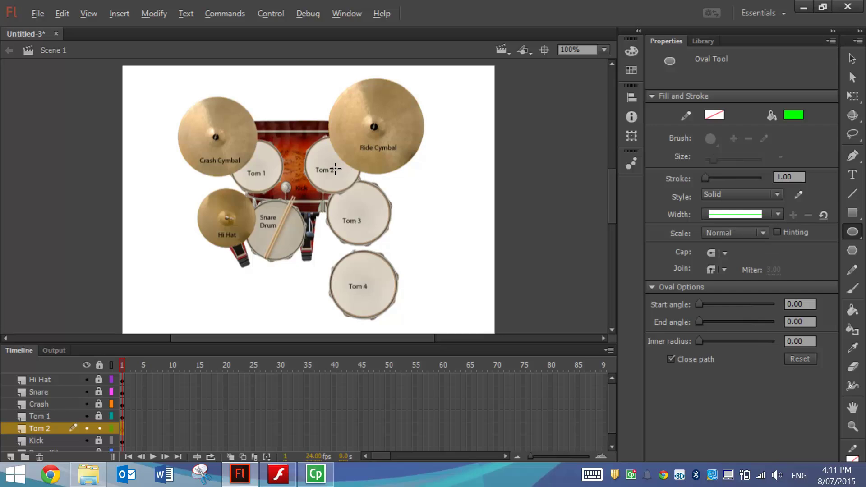
pyautogui.moveTo(335, 163); pyautogui.dragTo(361, 192)
# - Convert the green circle into a button symbol named Tom 2
pyautogui.click(852, 59)
pyautogui.click(323, 175)
pyautogui.click(154, 13)
pyautogui.click(188, 49)
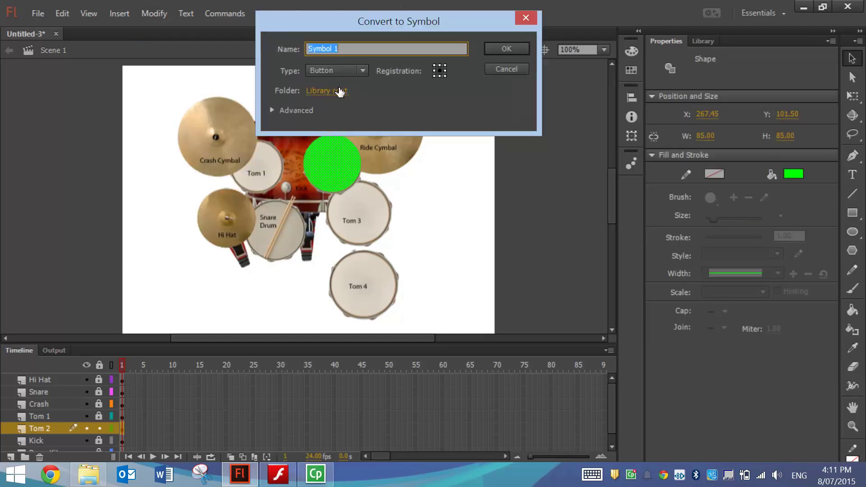
pyautogui.write('Tom 2')
pyautogui.press('Return')
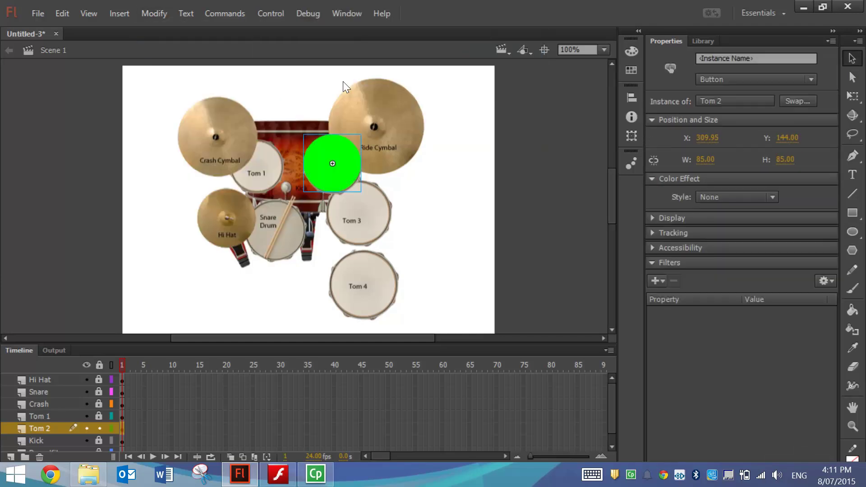
# - Add a Down-state keyframe in the Tom 2 button carrying Tom 2.mp3
pyautogui.doubleClick(351, 153)
pyautogui.click(177, 380)
pyautogui.press('F6')
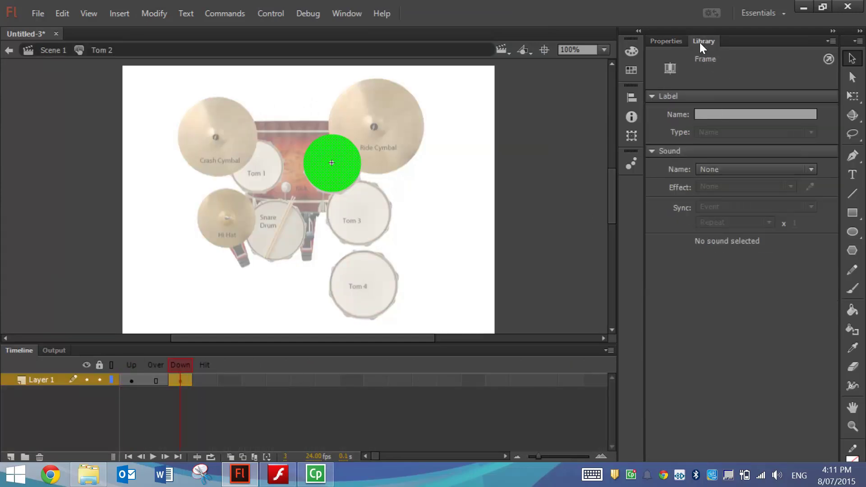
pyautogui.click(702, 41)
pyautogui.click(702, 347)
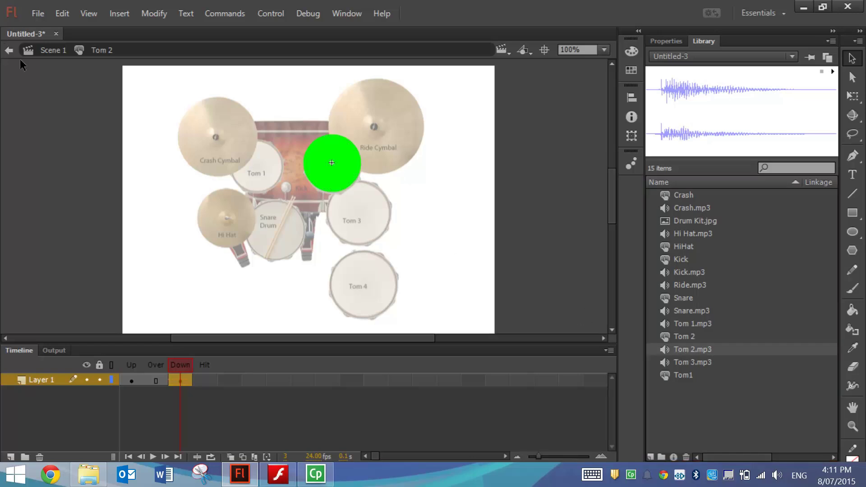
# - Back in Scene 1, set the Tom 2 button's Color Effect to Alpha 0%
pyautogui.click(10, 50)
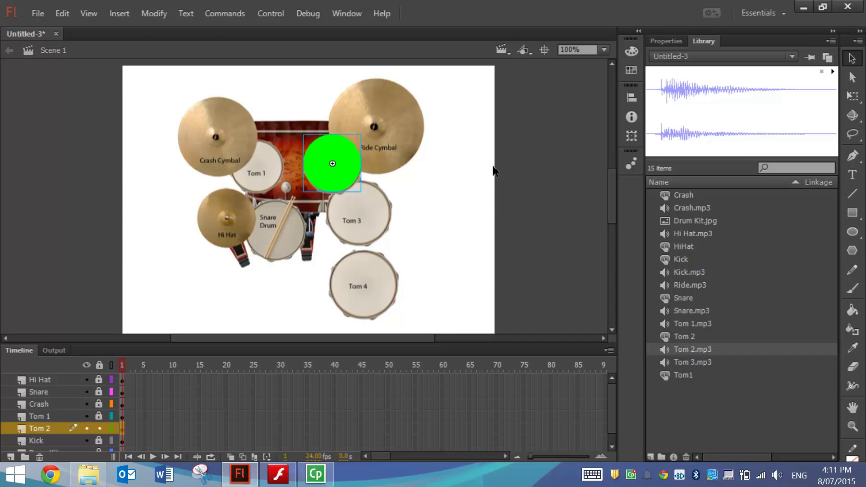
pyautogui.click(659, 42)
pyautogui.click(716, 198)
pyautogui.click(729, 276)
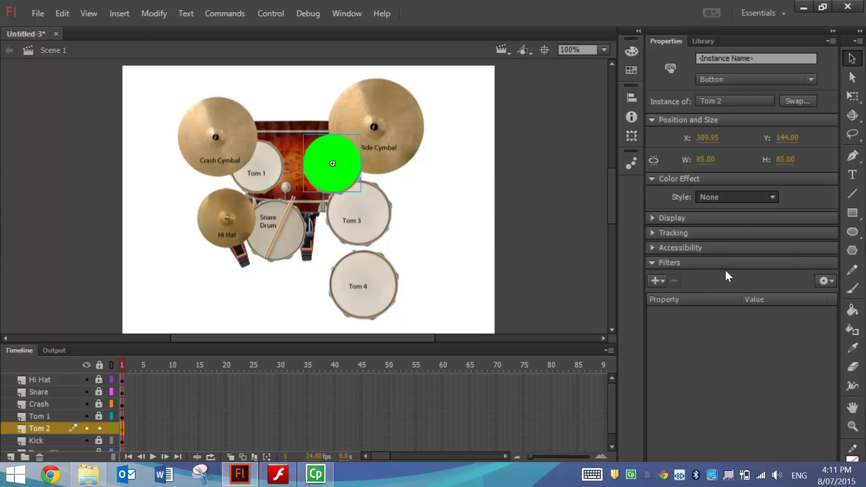
pyautogui.click(449, 208)
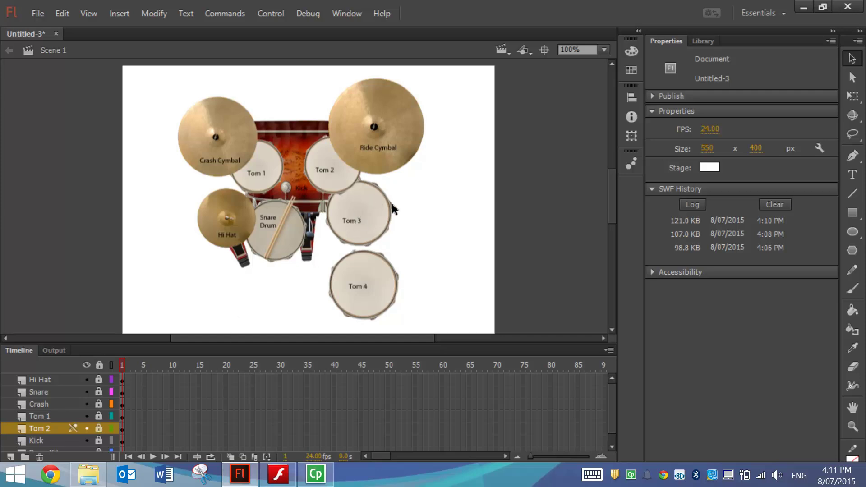
# - Add a Tom 3 layer above Kick and draw a green circle over the Tom 3 drum
pyautogui.click(51, 442)
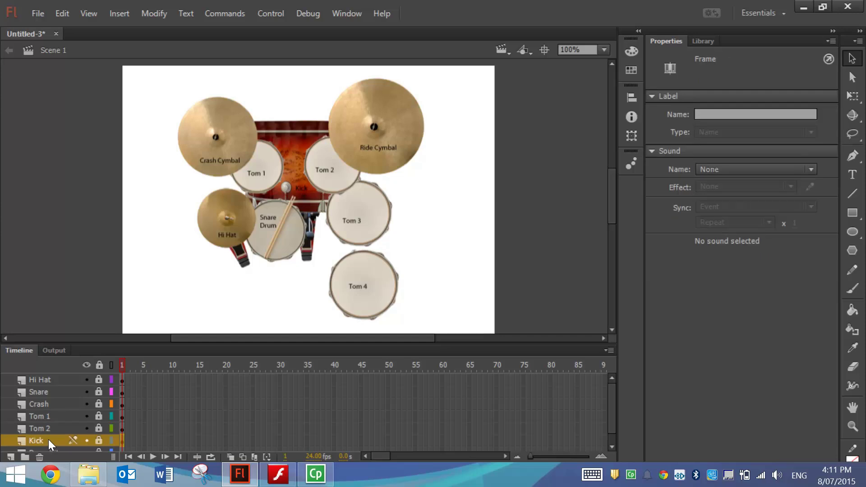
pyautogui.click(10, 457)
pyautogui.doubleClick(43, 440)
pyautogui.write('Tom 3')
pyautogui.press('Return')
pyautogui.click(852, 232)
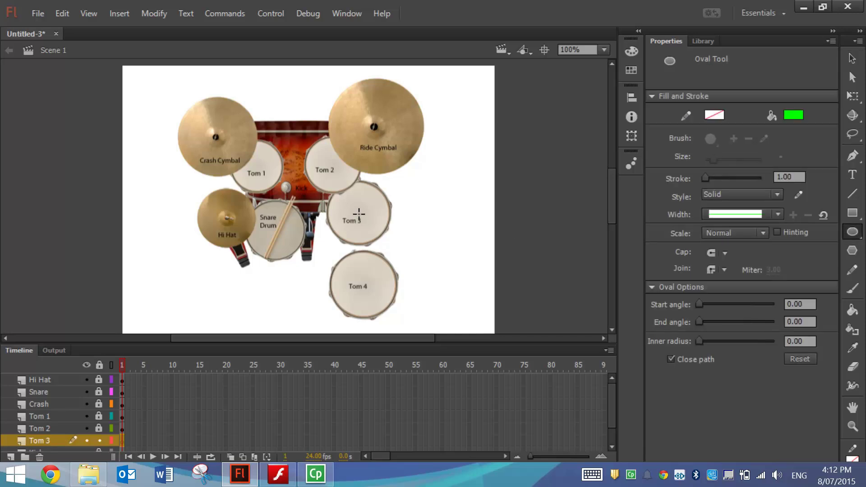
pyautogui.moveTo(360, 213); pyautogui.dragTo(391, 244)
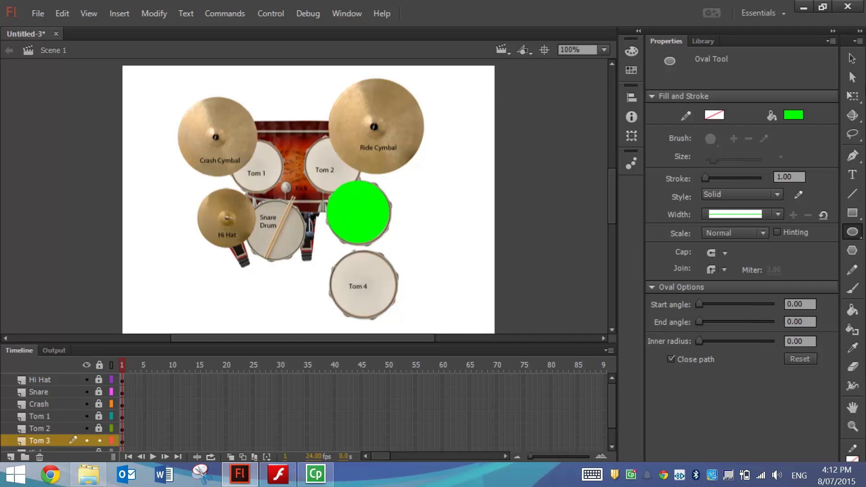
# - Convert the circle into a button symbol named Tom 3
pyautogui.click(852, 58)
pyautogui.click(354, 205)
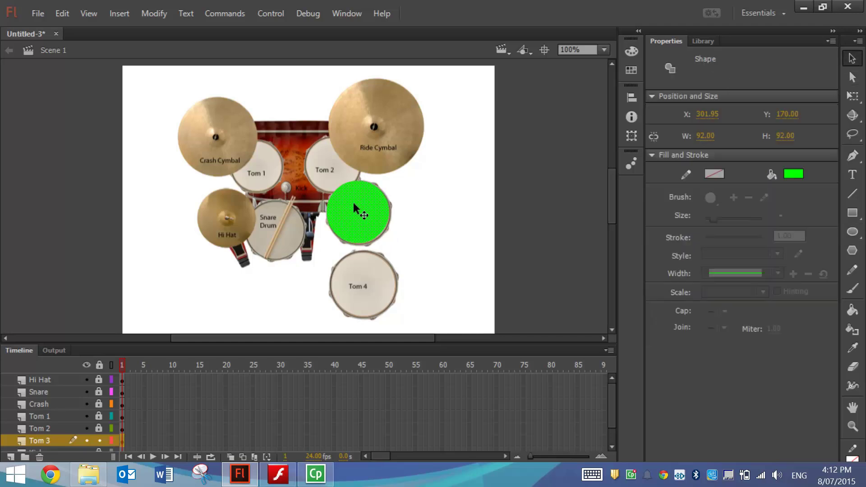
pyautogui.click(156, 16)
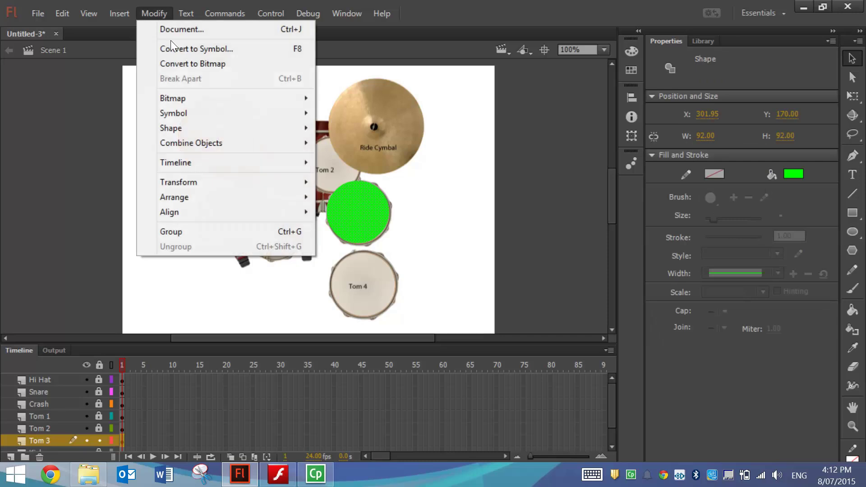
pyautogui.click(198, 48)
pyautogui.write('Tom 3')
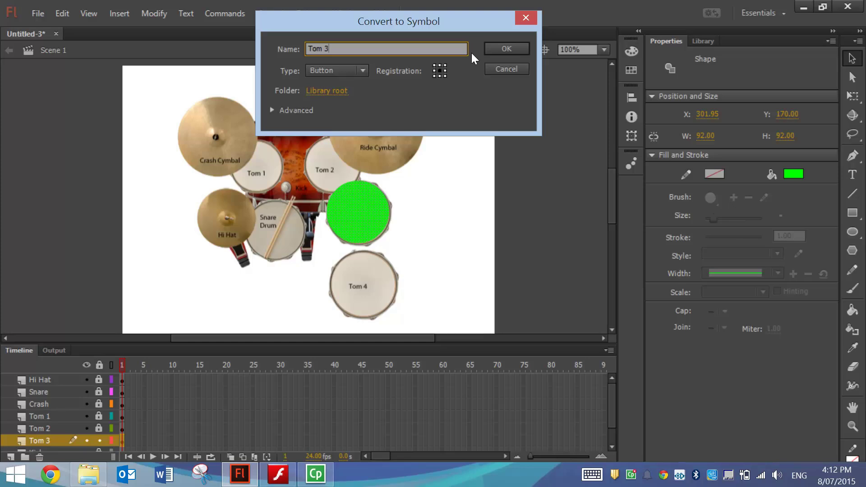
pyautogui.click(488, 48)
# - Add a Down-state keyframe in the Tom 3 button and attach Tom 3.mp3 to it
pyautogui.doubleClick(358, 224)
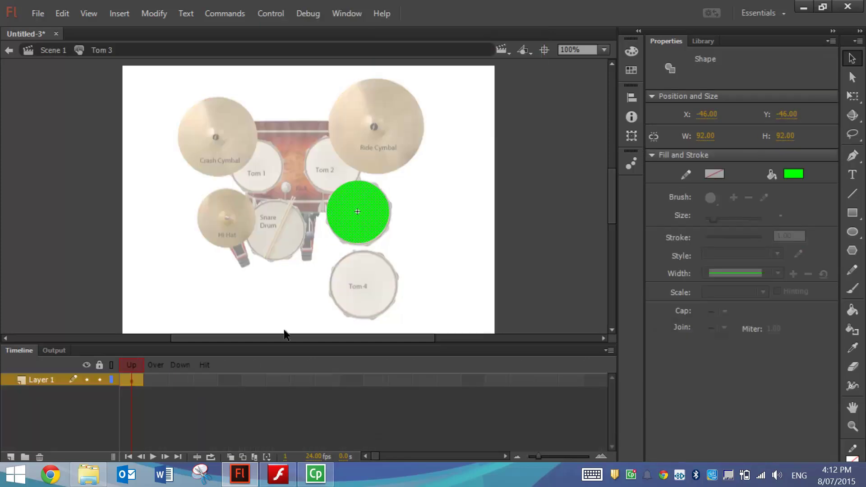
pyautogui.click(183, 380)
pyautogui.press('F6')
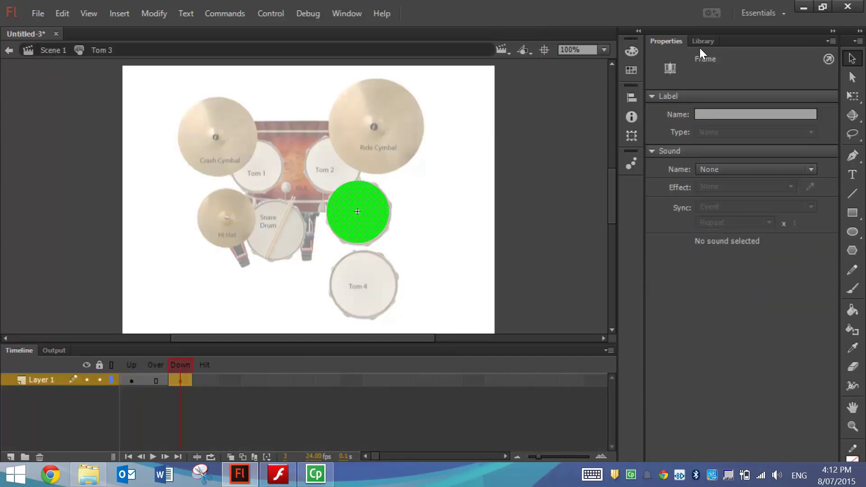
pyautogui.click(702, 41)
pyautogui.click(705, 374)
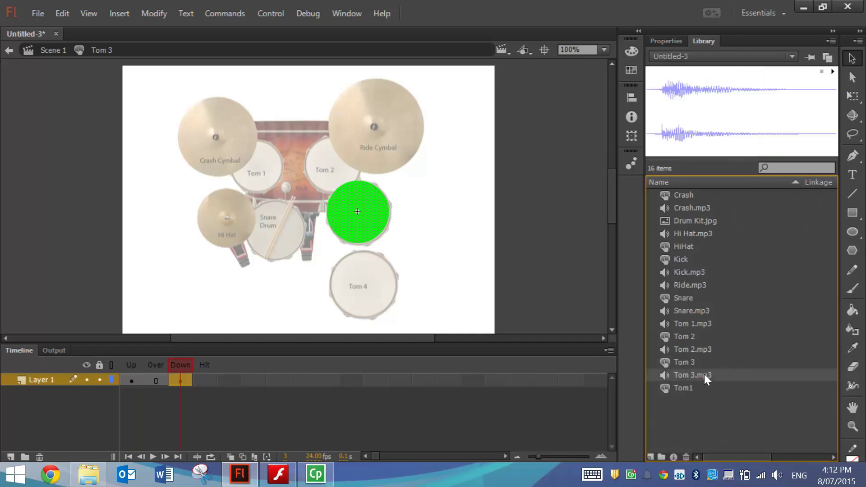
pyautogui.moveTo(704, 376); pyautogui.dragTo(429, 268)
# - Back in Scene 1, set the Tom 3 button's Color Effect to Alpha 0%
pyautogui.click(8, 50)
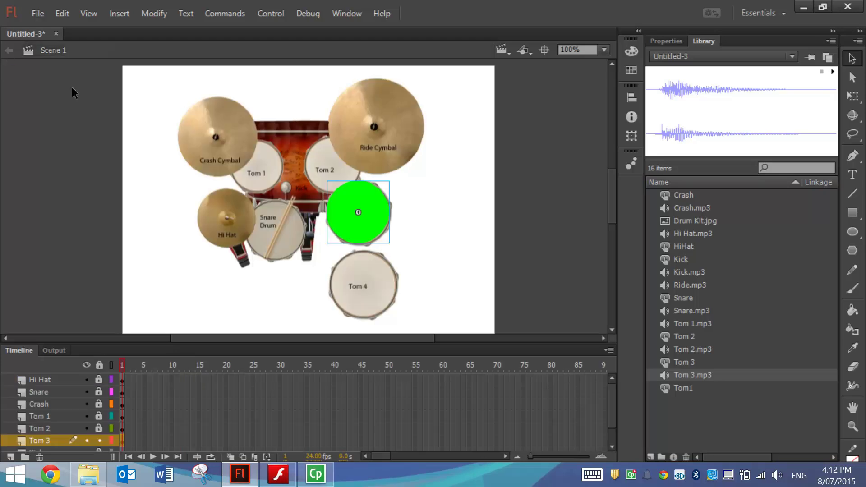
pyautogui.click(665, 41)
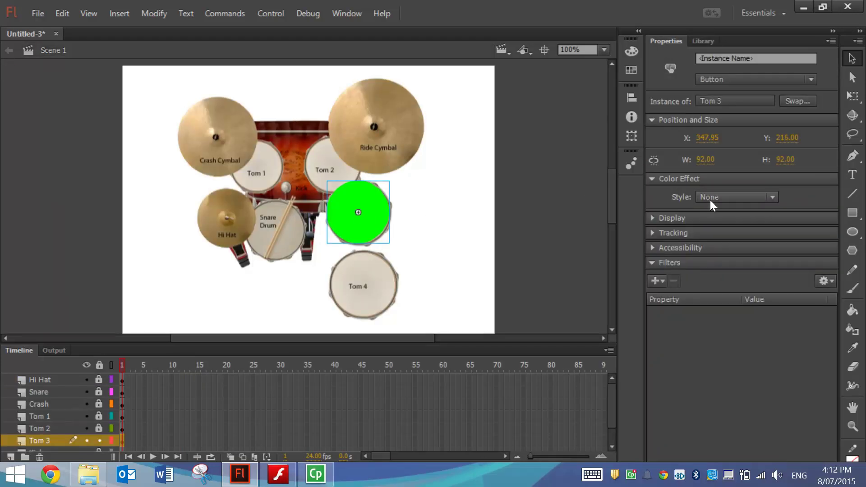
pyautogui.click(710, 198)
pyautogui.click(724, 270)
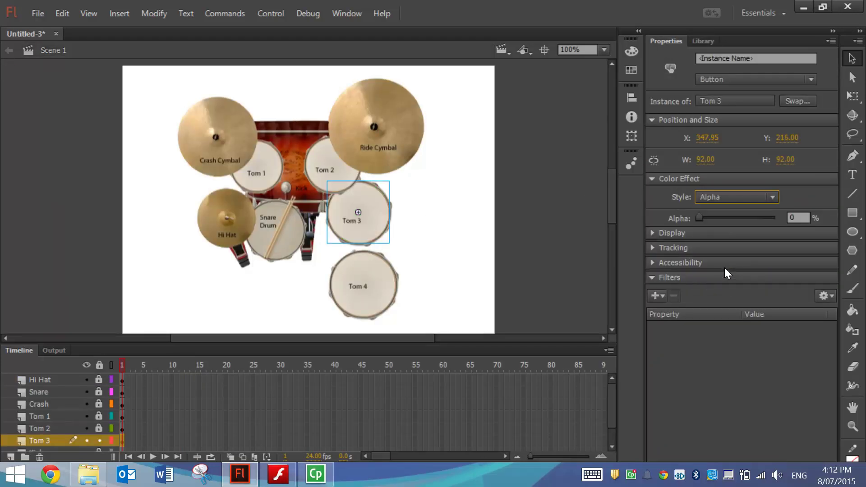
pyautogui.click(454, 240)
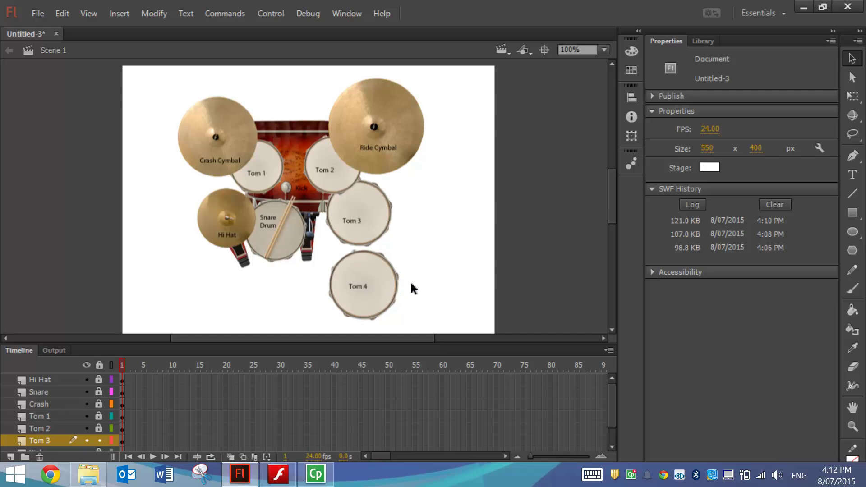
# - Unlock the Drum Kit layer and break the drum kit bitmap apart into a shape
pyautogui.scroll(-2, 86, 418)
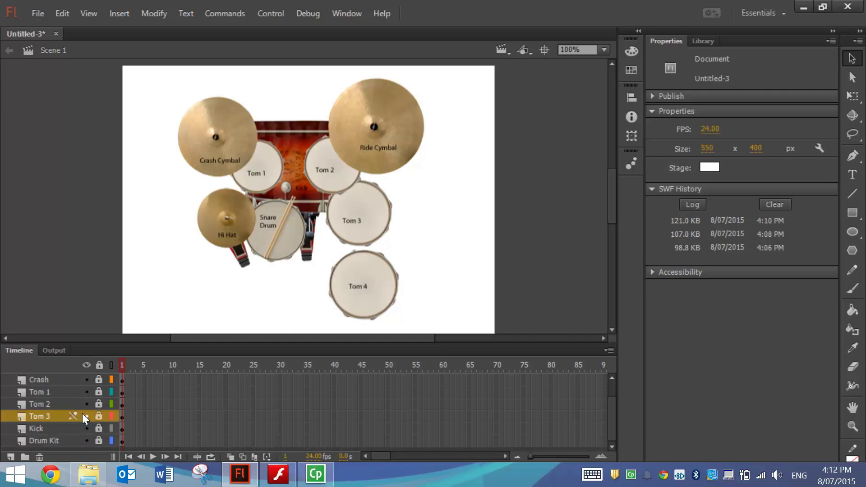
pyautogui.click(98, 440)
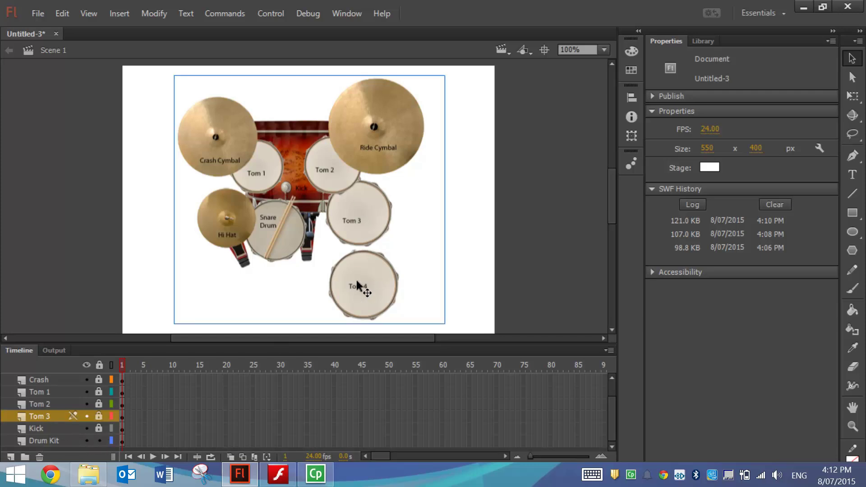
pyautogui.rightClick(359, 221)
pyautogui.click(356, 221)
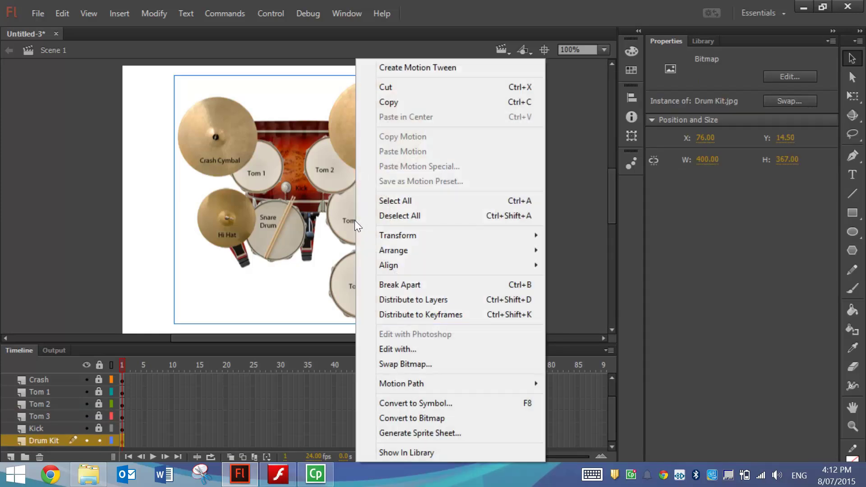
pyautogui.click(440, 286)
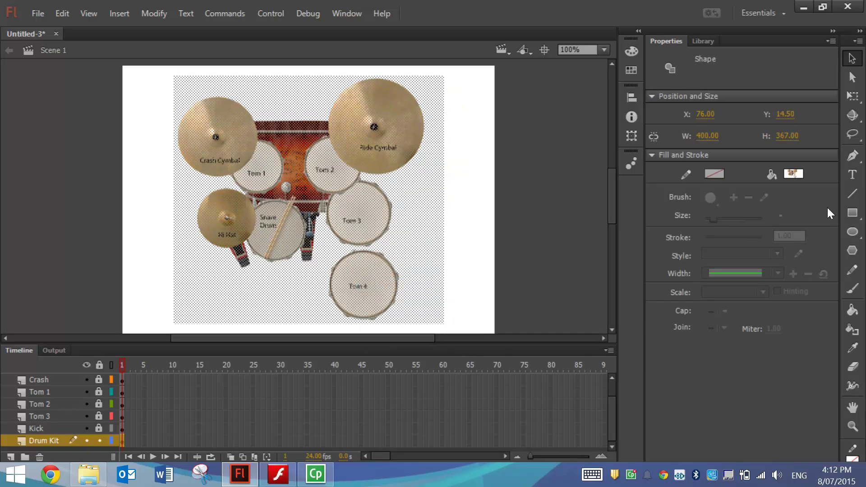
# - Erase the Tom 4 drum from the picture with the Eraser
pyautogui.click(571, 206)
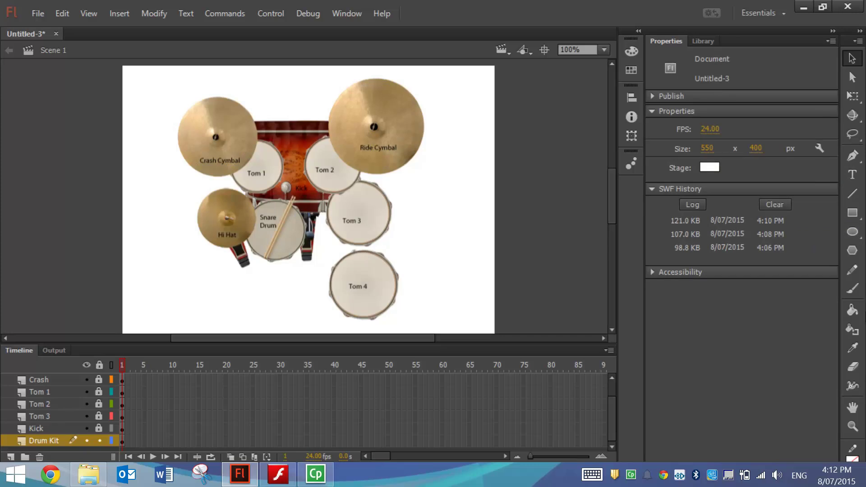
pyautogui.click(856, 369)
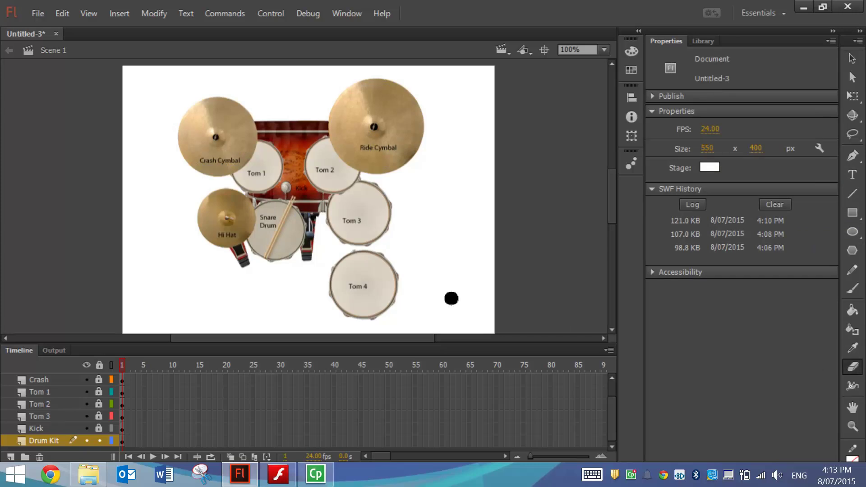
pyautogui.moveTo(420, 294)
pyautogui.mouseDown()
pyautogui.moveTo(341, 296)
pyautogui.moveTo(417, 288)
pyautogui.moveTo(329, 306)
pyautogui.moveTo(424, 288)
pyautogui.moveTo(348, 307)
pyautogui.moveTo(339, 325)
pyautogui.moveTo(374, 314)
pyautogui.moveTo(395, 321)
pyautogui.moveTo(349, 325)
pyautogui.moveTo(337, 314)
pyautogui.moveTo(382, 303)
pyautogui.moveTo(340, 296)
pyautogui.moveTo(364, 278)
pyautogui.moveTo(416, 273)
pyautogui.moveTo(328, 291)
pyautogui.moveTo(354, 263)
pyautogui.moveTo(403, 265)
pyautogui.moveTo(336, 276)
pyautogui.moveTo(357, 256)
pyautogui.moveTo(377, 290)
pyautogui.moveTo(375, 270)
pyautogui.moveTo(361, 261)
pyautogui.mouseUp()
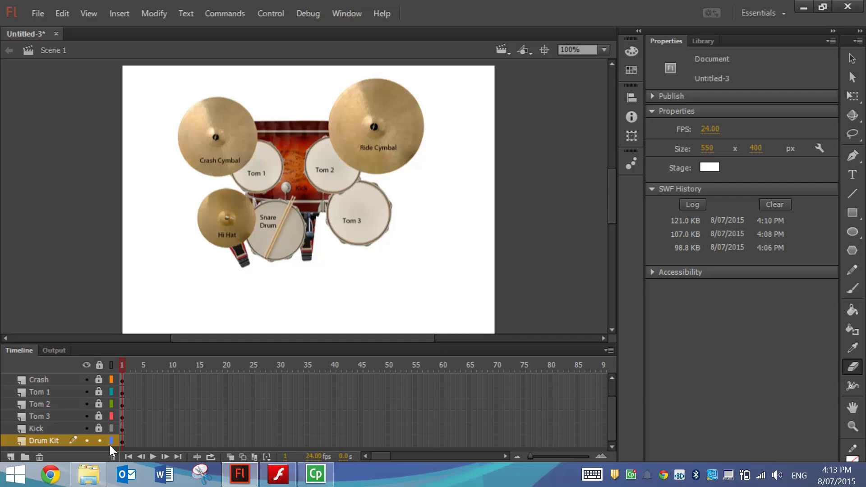
# - Enlarge the timeline, add a new layer above Hi Hat and start naming it for the ride
pyautogui.moveTo(207, 348); pyautogui.dragTo(212, 318)
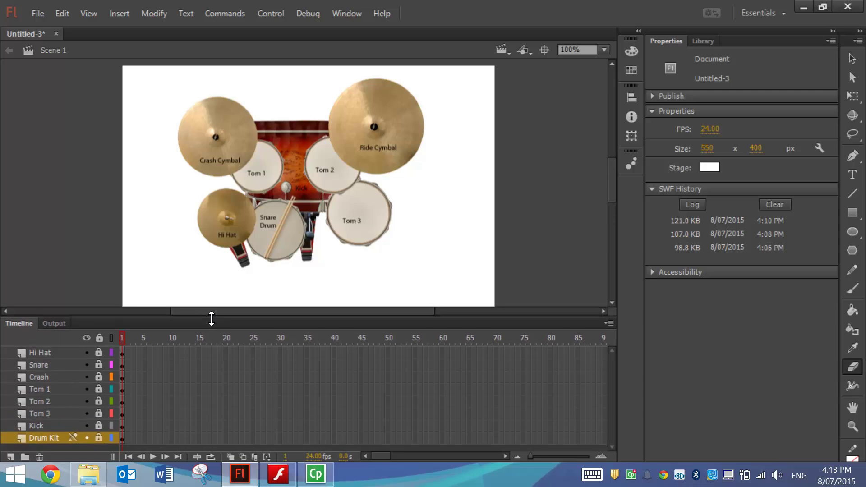
pyautogui.moveTo(211, 319); pyautogui.dragTo(210, 320)
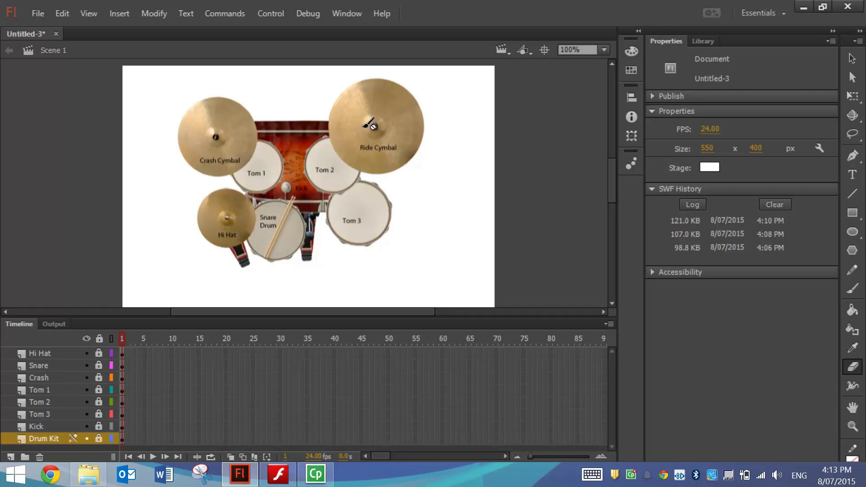
pyautogui.click(74, 353)
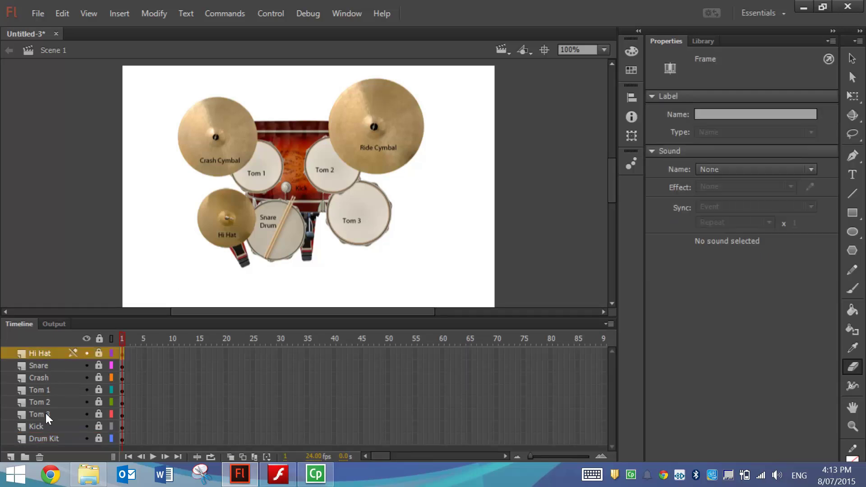
pyautogui.click(13, 450)
pyautogui.doubleClick(46, 353)
pyautogui.write('Rie')
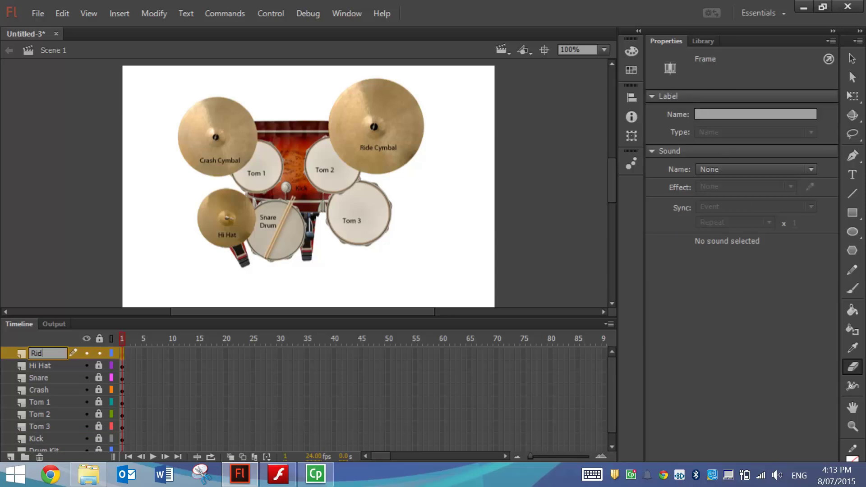
# - Draw a green circle over the Ride Cymbal and convert it into a button named Ride
pyautogui.click(846, 234)
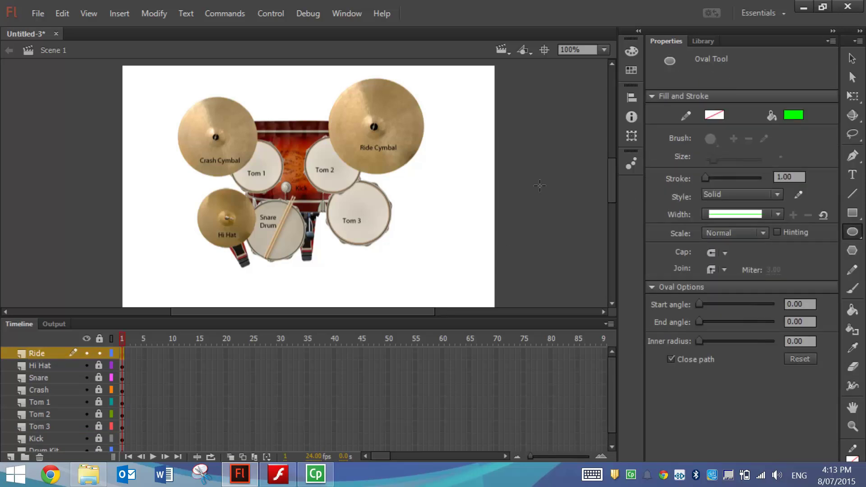
pyautogui.moveTo(377, 130); pyautogui.dragTo(405, 174)
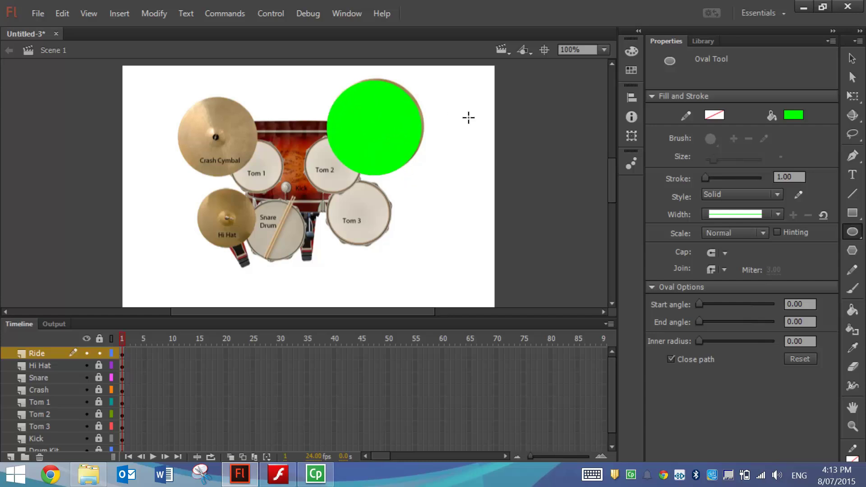
pyautogui.click(852, 58)
pyautogui.click(378, 119)
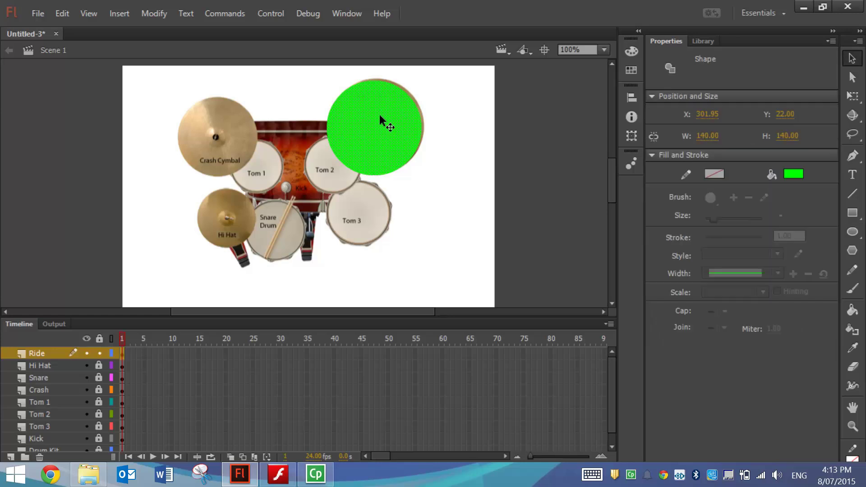
pyautogui.click(152, 13)
pyautogui.click(194, 51)
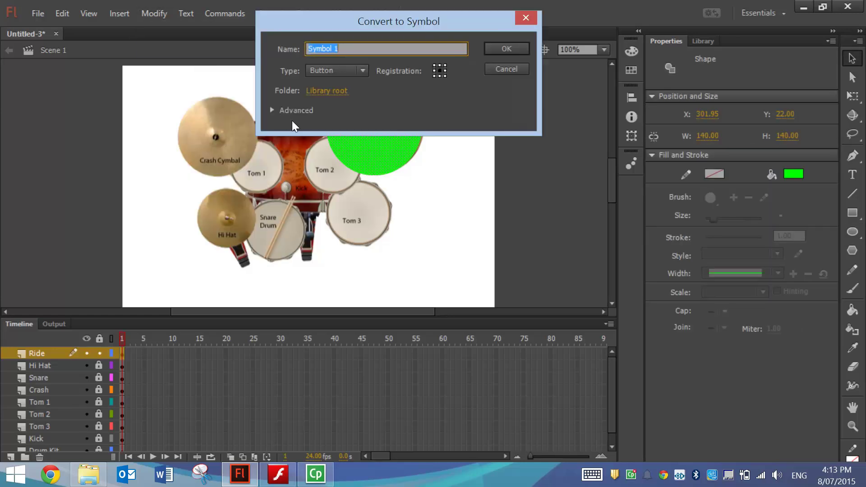
pyautogui.write('Ride')
pyautogui.press('Return')
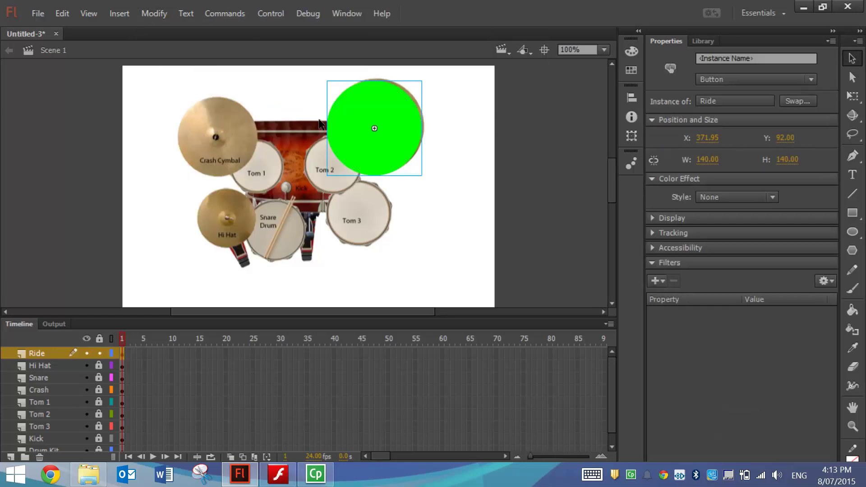
# - Add a Down-state keyframe in the Ride button and place Ride.mp3 on it
pyautogui.doubleClick(396, 131)
pyautogui.click(180, 354)
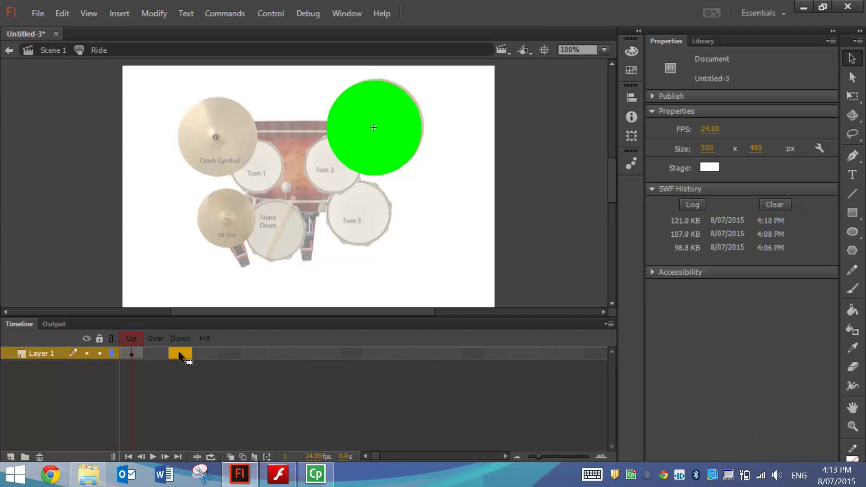
pyautogui.press('F6')
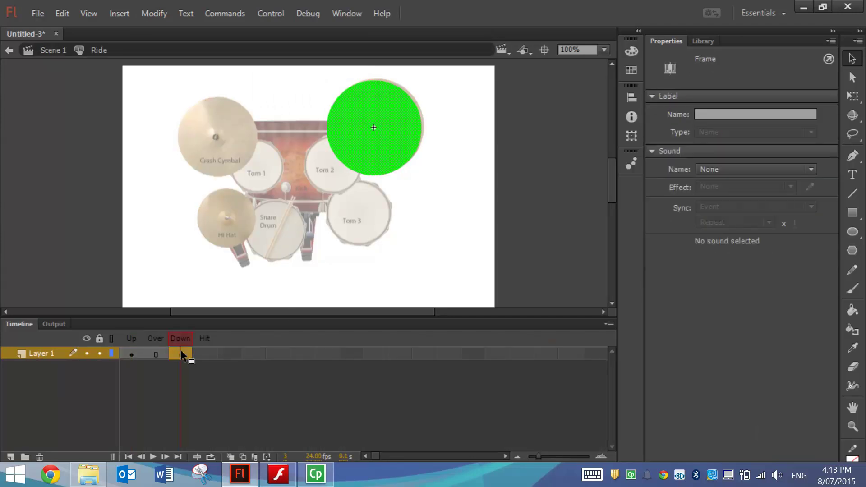
pyautogui.click(704, 41)
pyautogui.moveTo(691, 297); pyautogui.dragTo(359, 213)
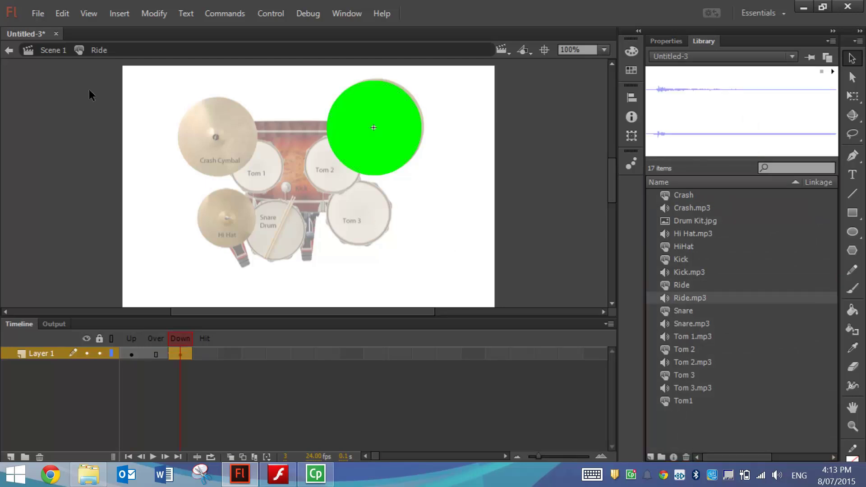
# - Set the Ride button to Alpha 0% in Scene 1 and test the movie with Ctrl+Enter
pyautogui.click(9, 53)
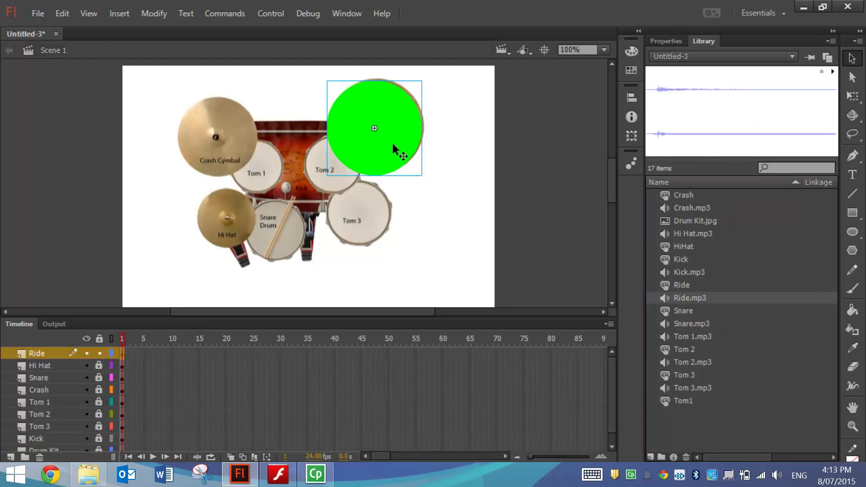
pyautogui.click(667, 41)
pyautogui.click(722, 197)
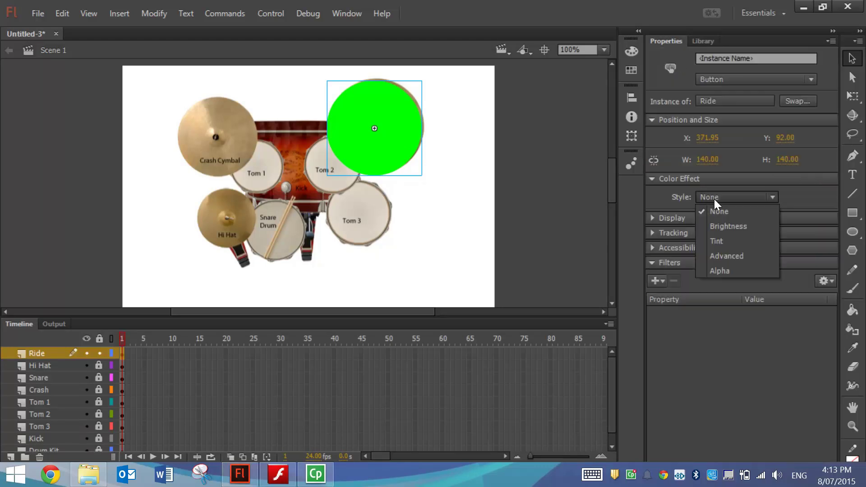
pyautogui.click(726, 270)
pyautogui.click(553, 188)
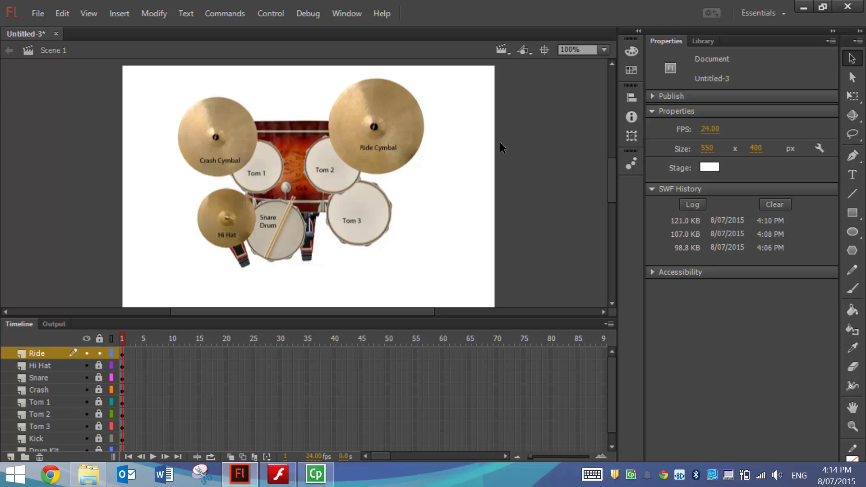
pyautogui.hotkey('ctrl', 'Return')
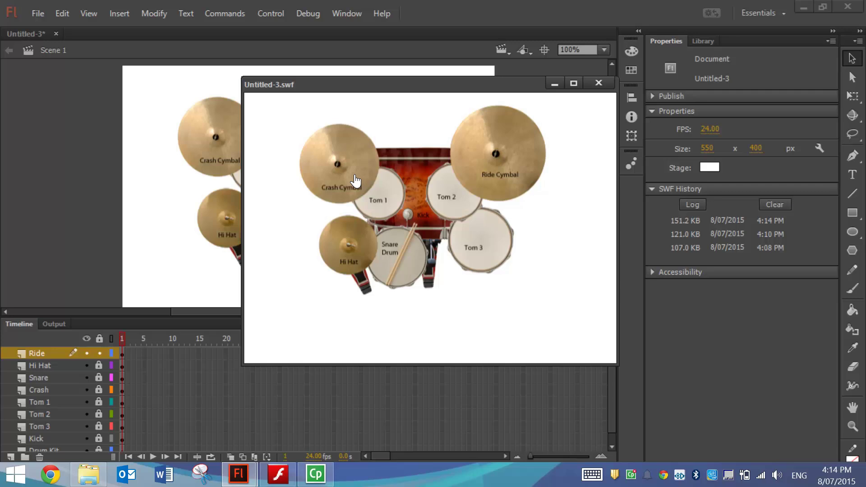
# - Close the preview and set the stage zoom to 75%
pyautogui.click(598, 83)
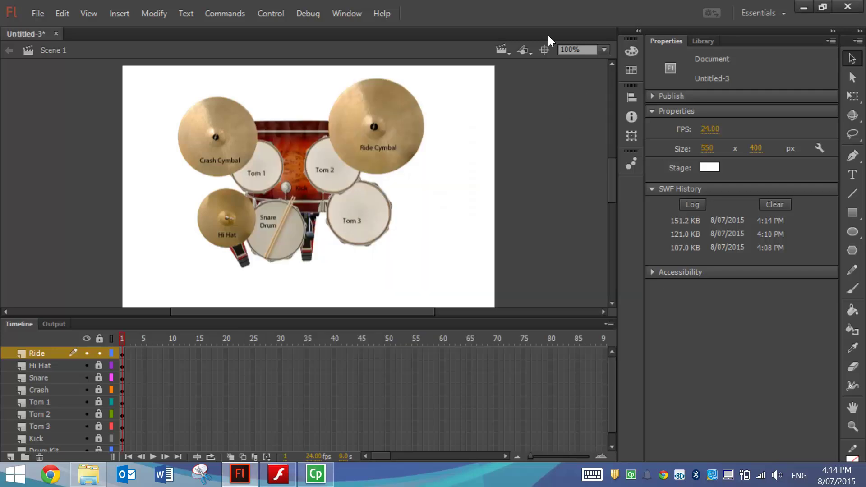
pyautogui.write('90')
pyautogui.press('Return')
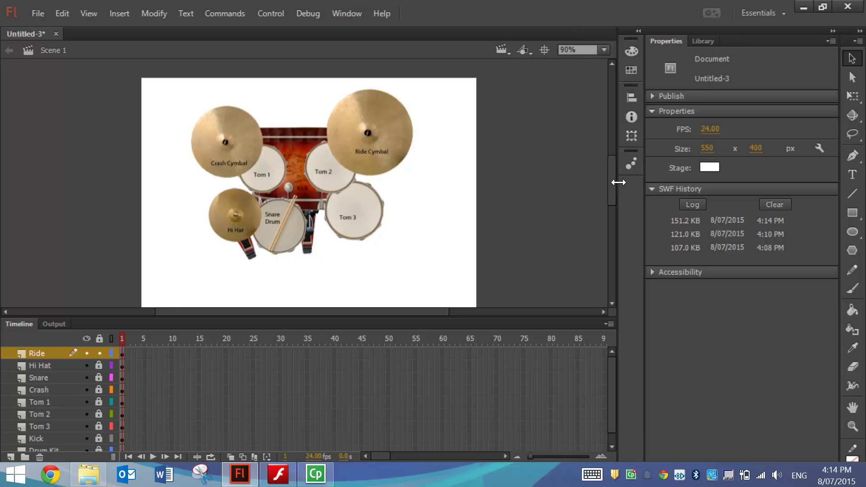
pyautogui.moveTo(614, 185); pyautogui.dragTo(614, 188)
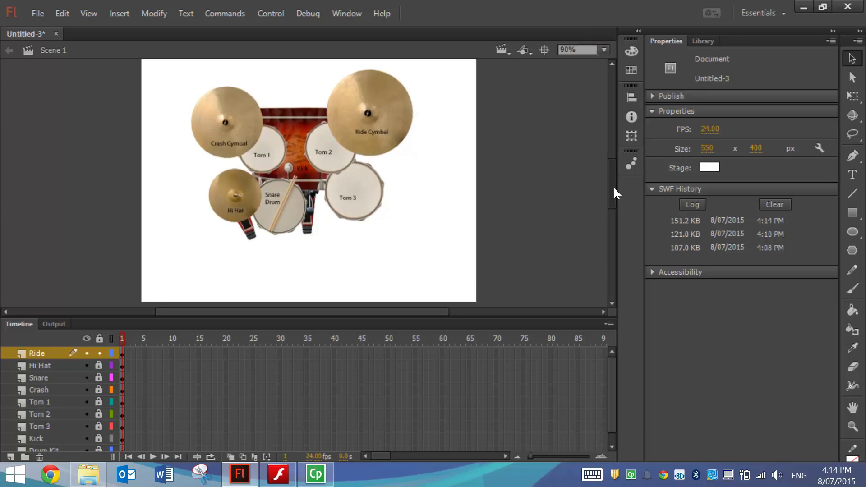
pyautogui.click(572, 48)
pyautogui.write('75')
pyautogui.press('Return')
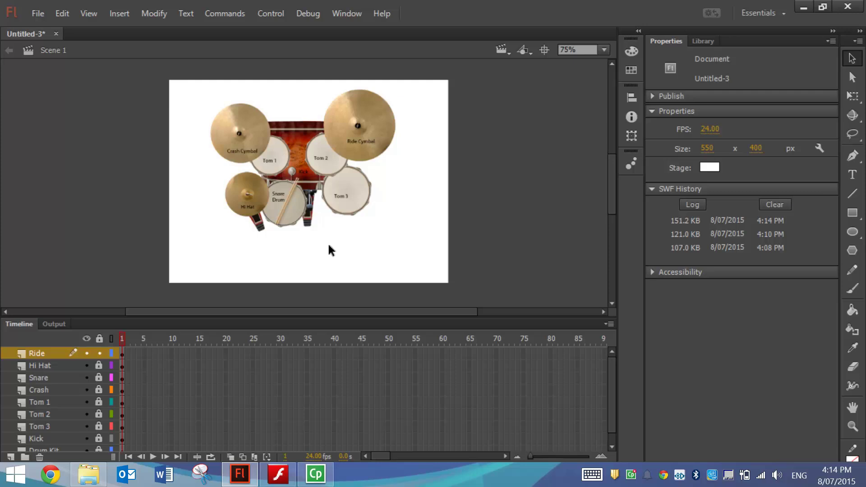
# - Unlock all layers, select everything and nudge the whole drum kit to the right
pyautogui.hotkey('ctrl', 'a')
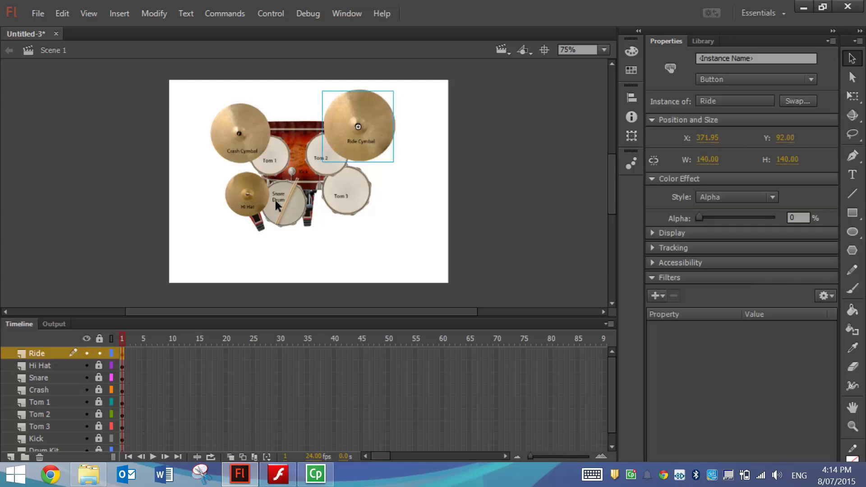
pyautogui.click(99, 338)
pyautogui.hotkey('ctrl', 'a')
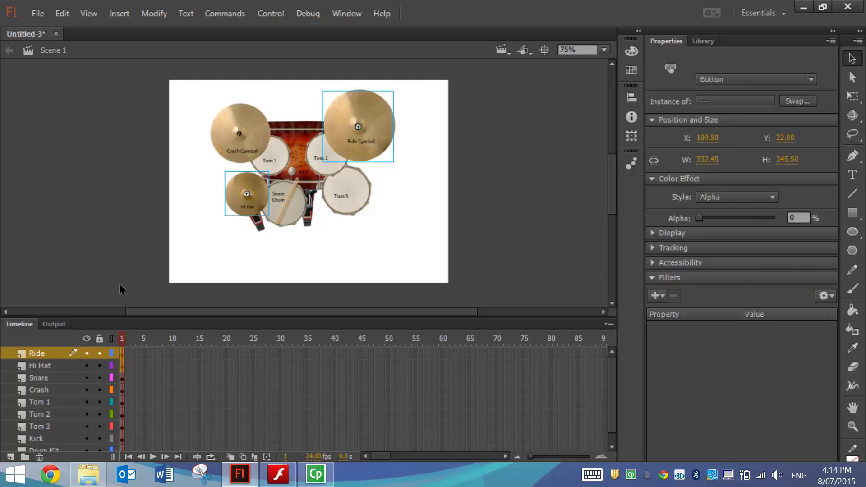
pyautogui.hotkey('ctrl', 'a')
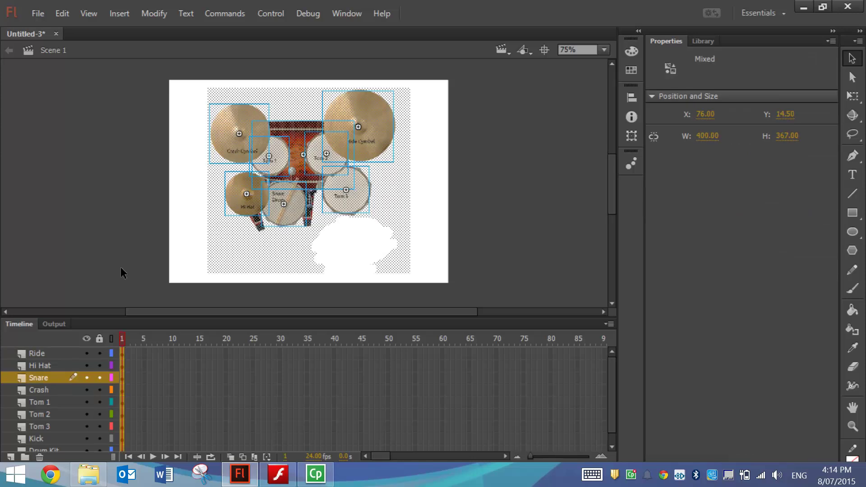
pyautogui.hotkey('shift', 'Right')
pyautogui.hotkey('shift', 'Right')
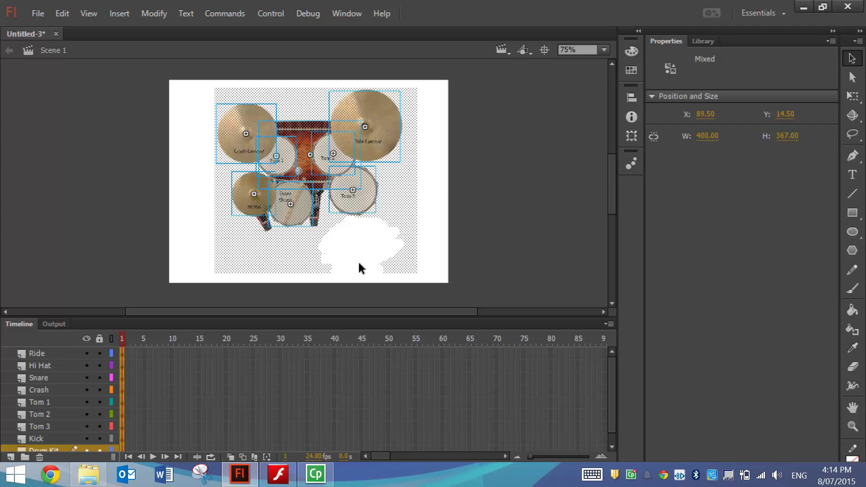
# - Create a 'Text' layer and type 'Click on the drums to hear them being played' beneath the kit
pyautogui.click(466, 218)
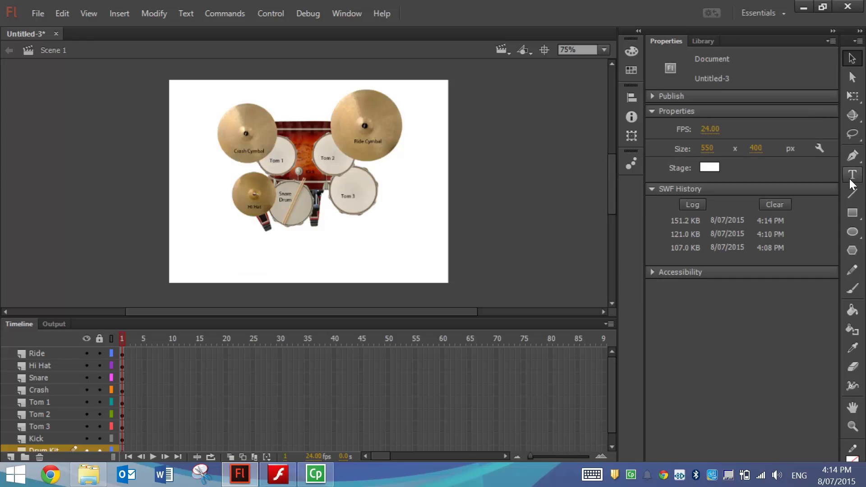
pyautogui.press('t')
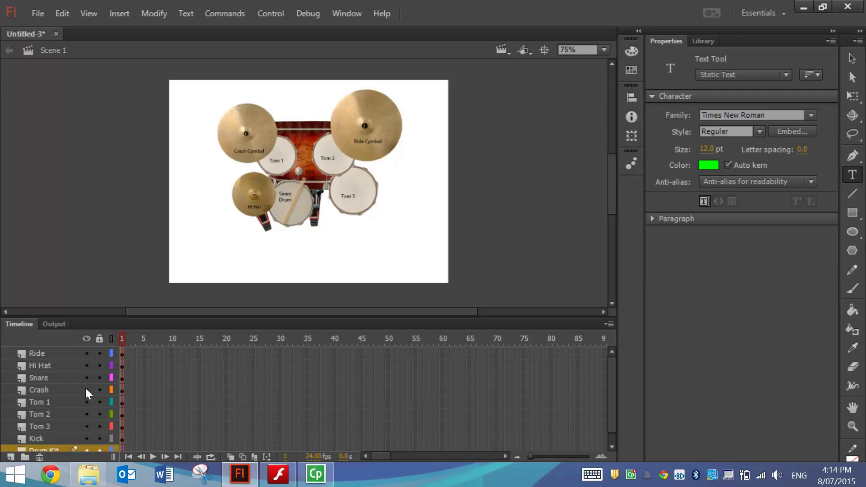
pyautogui.click(9, 457)
pyautogui.doubleClick(44, 450)
pyautogui.write('Text')
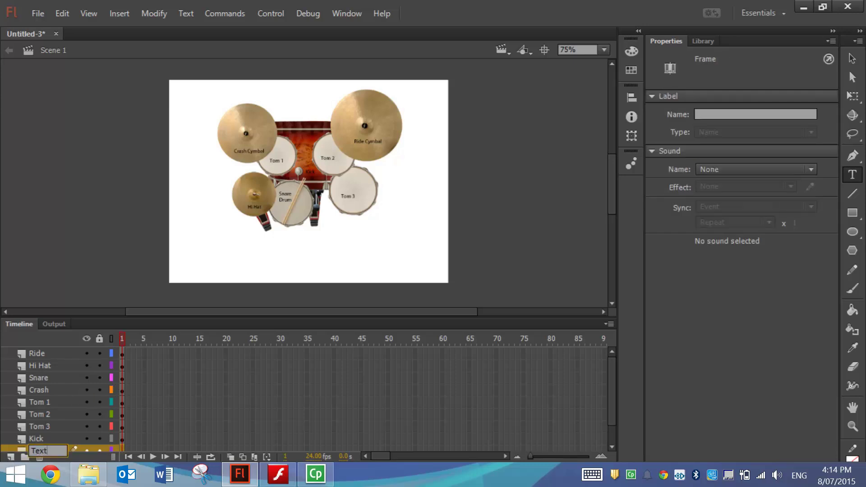
pyautogui.press('Return')
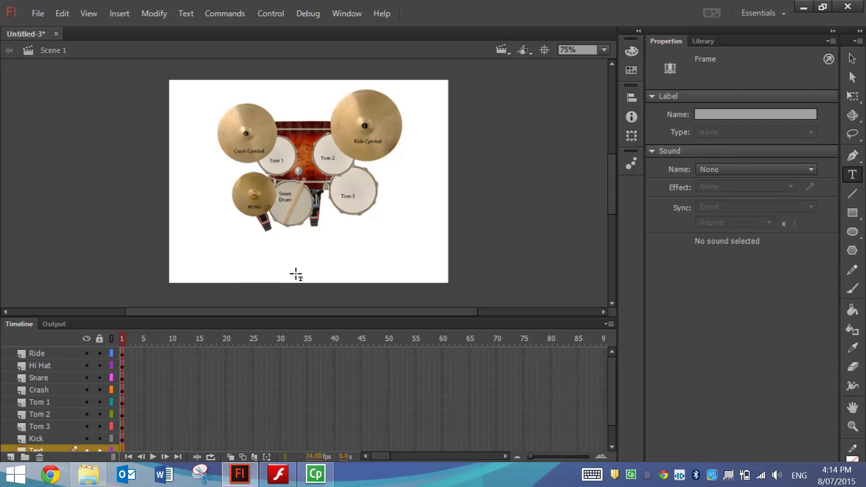
pyautogui.moveTo(195, 245); pyautogui.dragTo(444, 289)
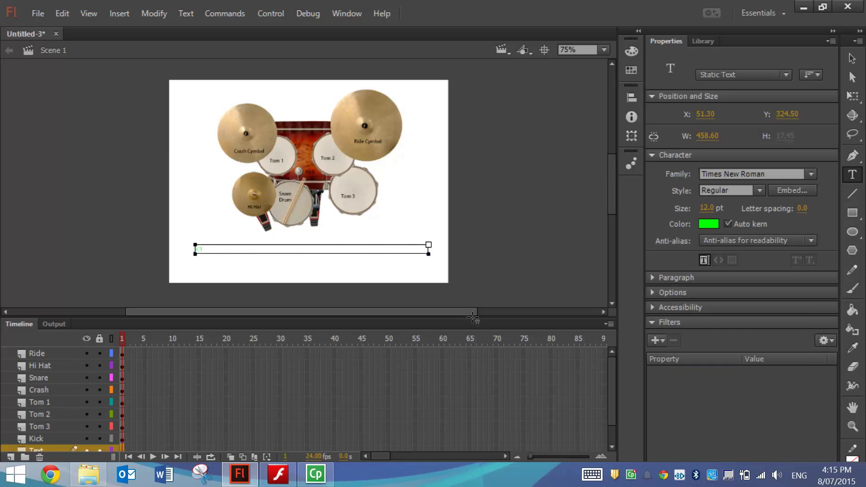
pyautogui.write('Click on the drums to hear them being played')
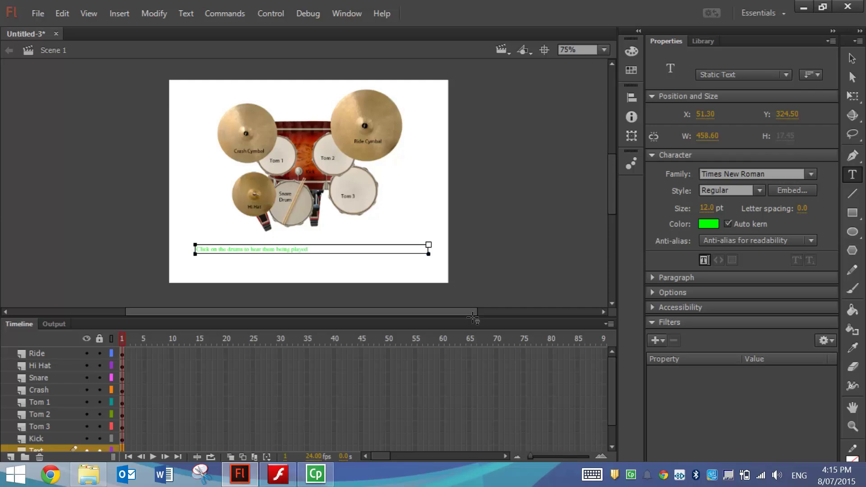
# - Make all of the instruction text black in the Trebuchet MS font
pyautogui.hotkey('ctrl', 'a')
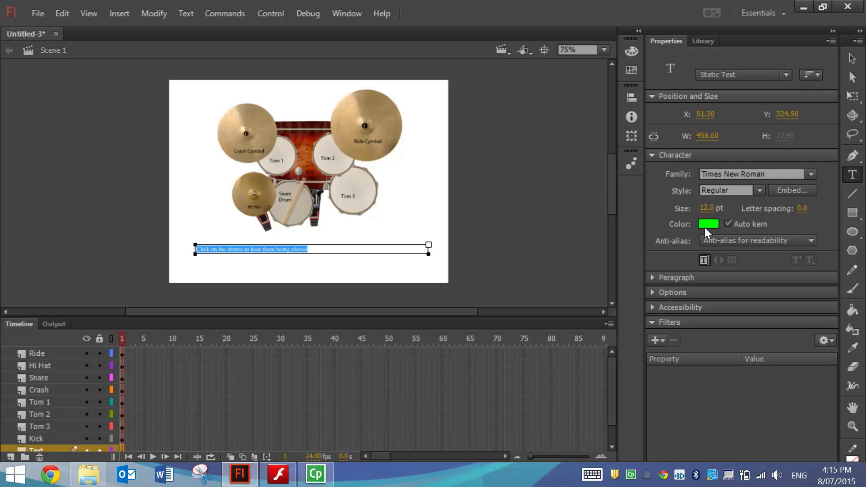
pyautogui.click(709, 224)
pyautogui.click(507, 75)
pyautogui.click(810, 174)
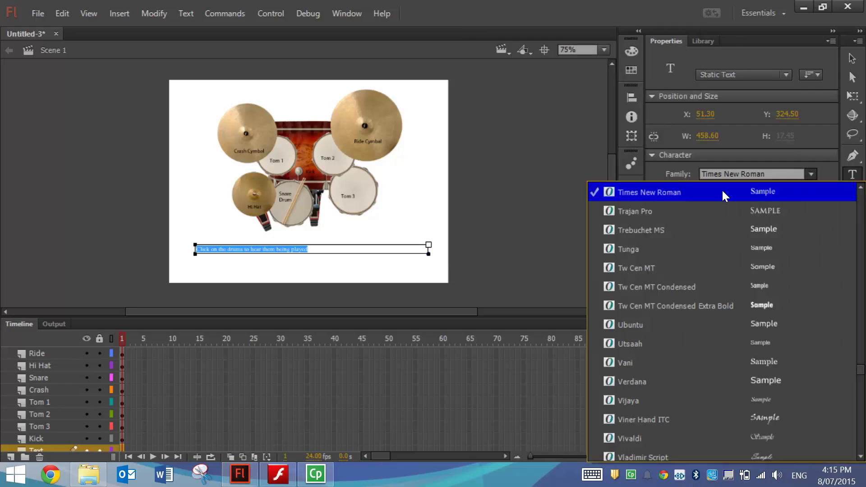
pyautogui.click(716, 228)
# - Size the text to 28 pt, centre-align it, and position it beneath the drums at X 69.20, Y 315.90
pyautogui.moveTo(718, 208); pyautogui.dragTo(719, 208)
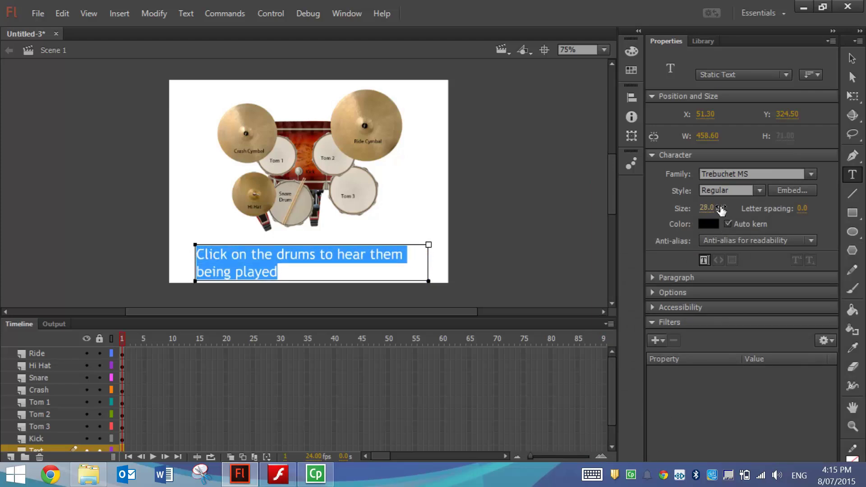
pyautogui.click(652, 276)
pyautogui.click(720, 295)
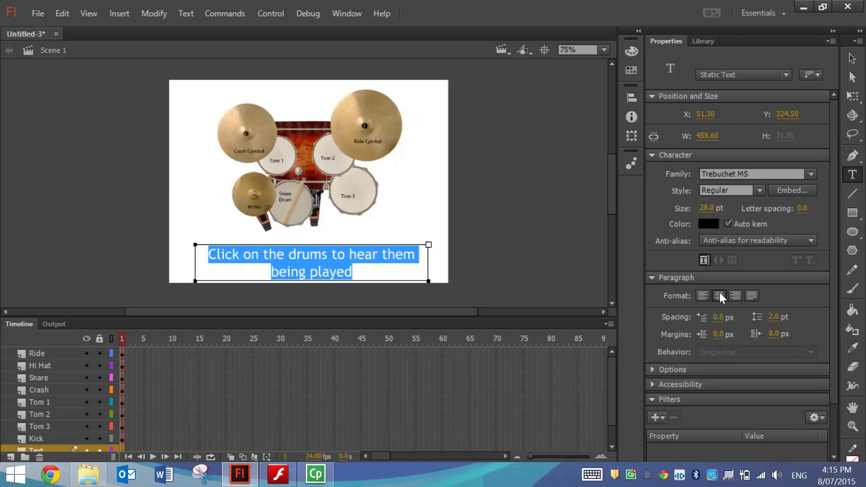
pyautogui.click(853, 58)
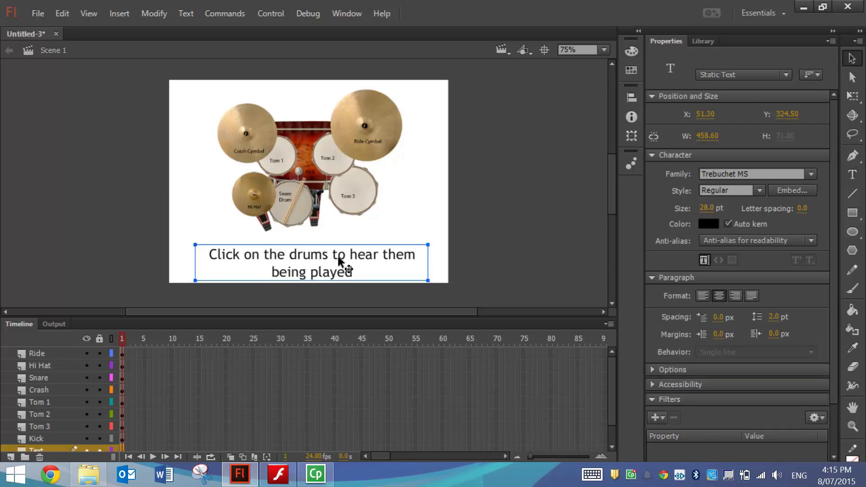
pyautogui.moveTo(333, 257); pyautogui.dragTo(339, 257)
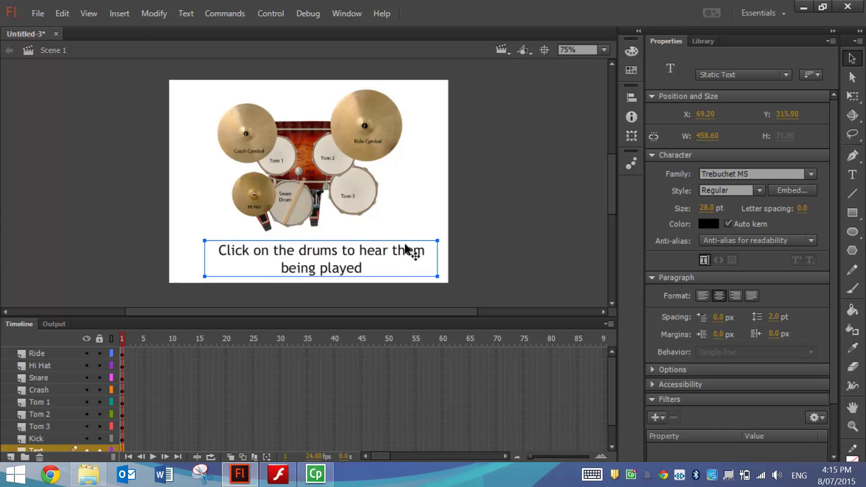
pyautogui.click(502, 226)
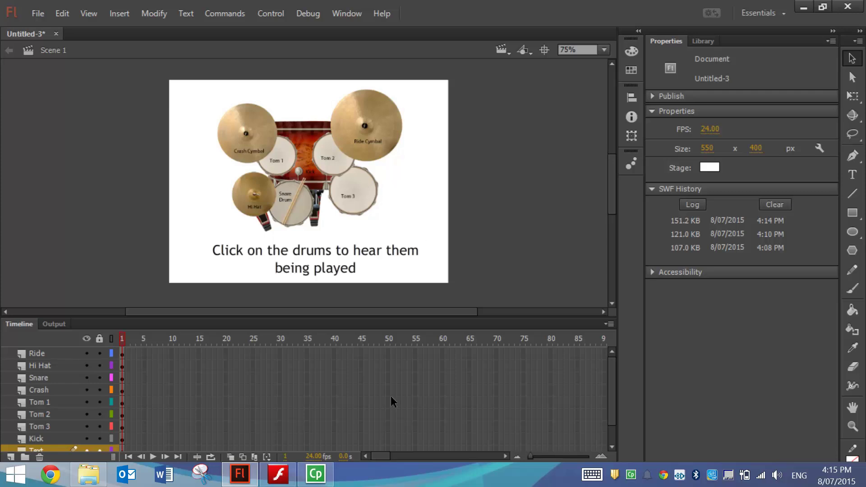
pyautogui.click(32, 11)
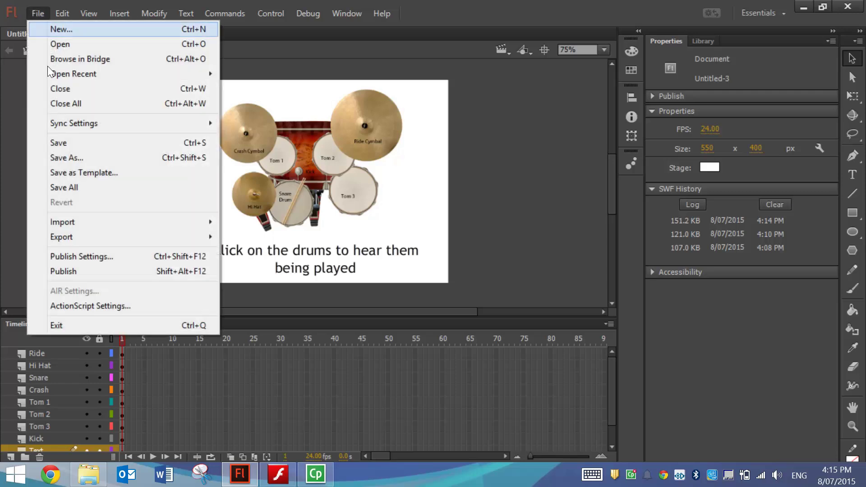
pyautogui.click(408, 13)
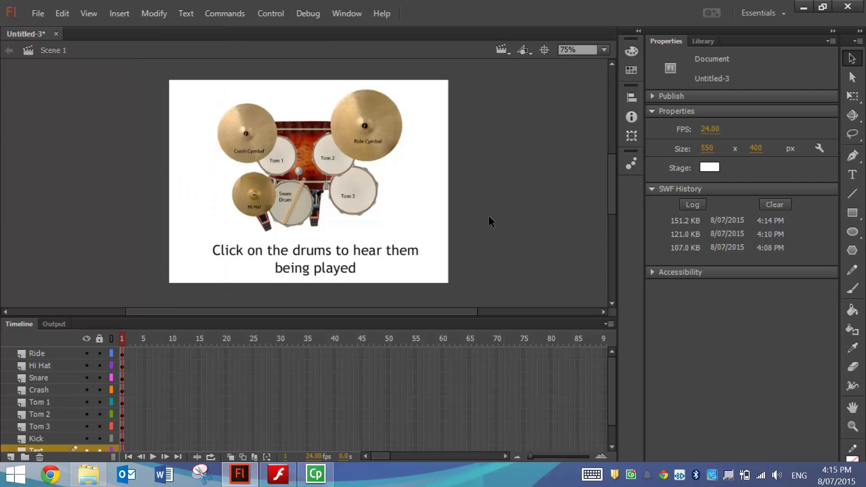
pyautogui.hotkey('ctrl', 'Return')
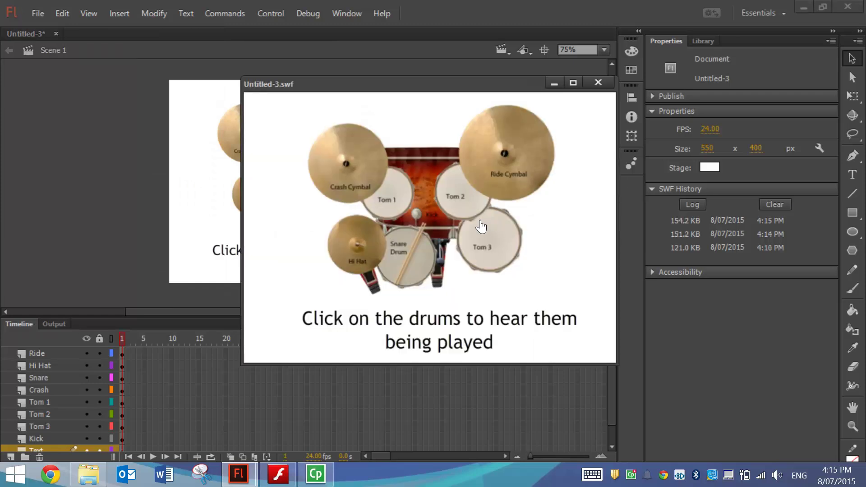
pyautogui.click(600, 81)
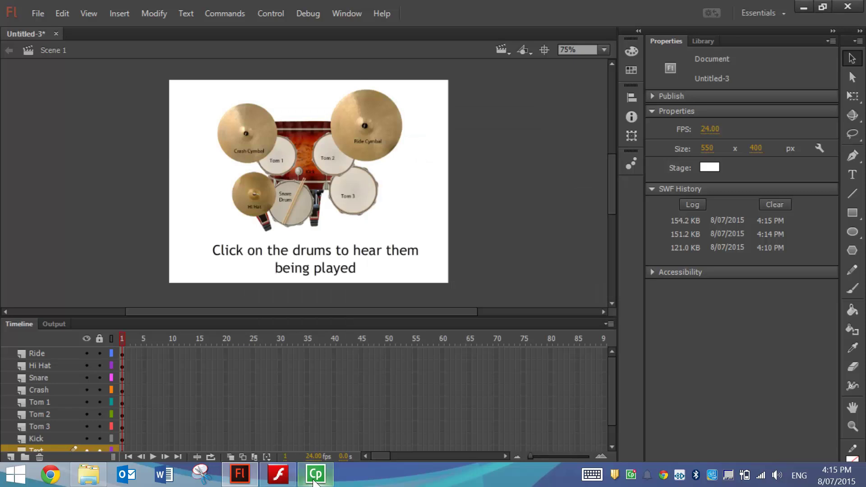